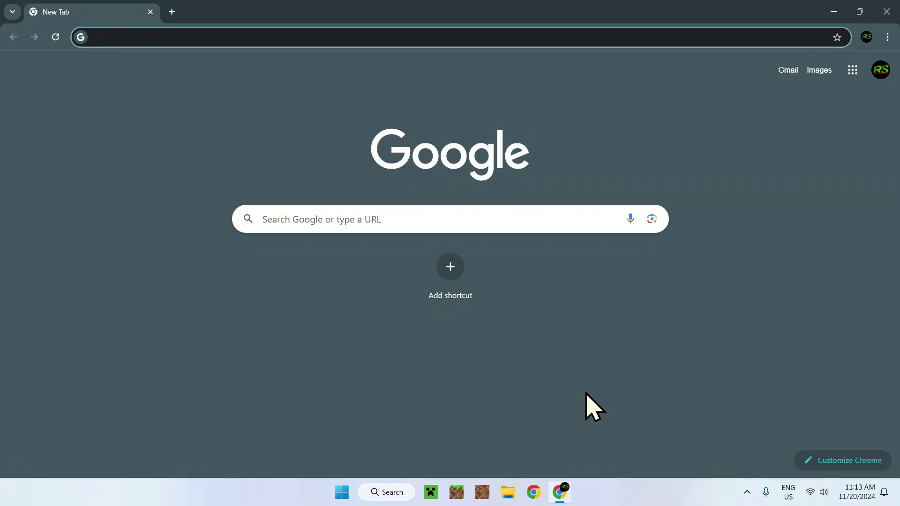
# Search the web for "Entity Texture Features"
pyautogui.click(551, 218)
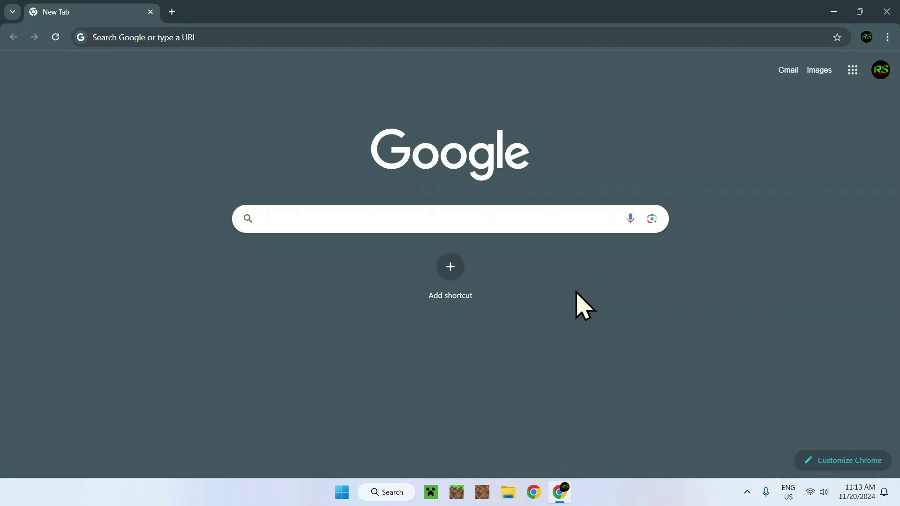
pyautogui.write('Entity ')
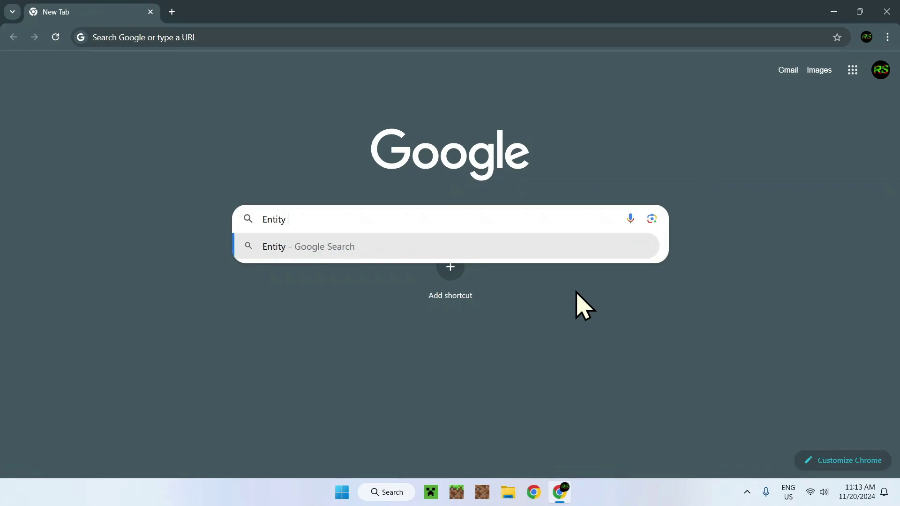
pyautogui.write('Texture Fea')
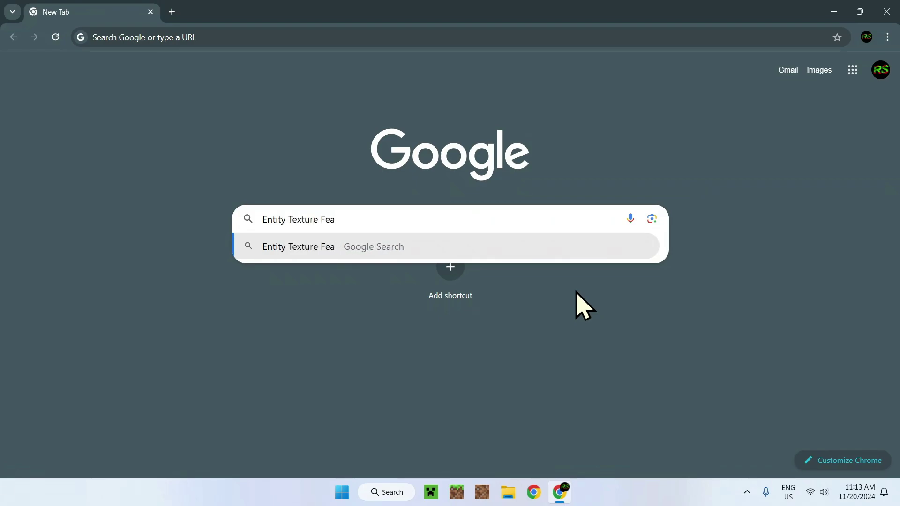
pyautogui.write('tures')
pyautogui.press('Return')
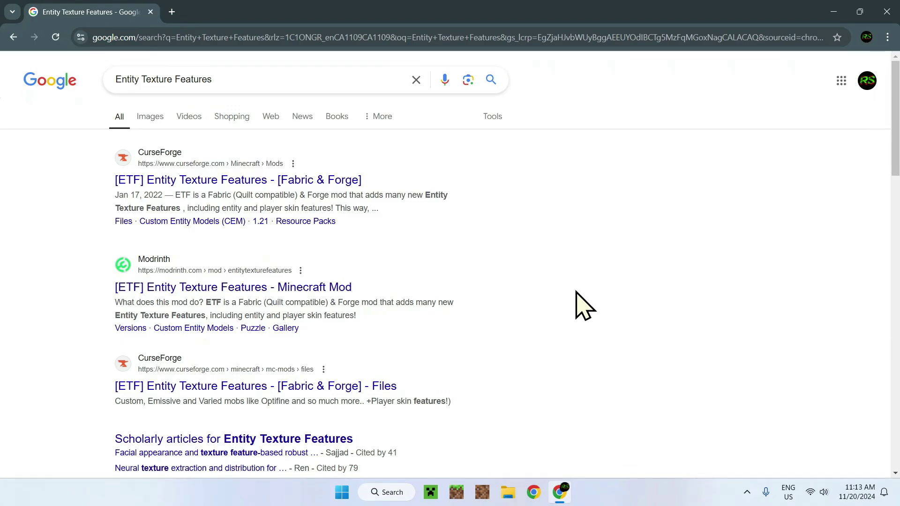
# Open the Modrinth page for Entity Texture Features and download version 6.2.8 for Fabric 1.21.3
pyautogui.click(204, 291)
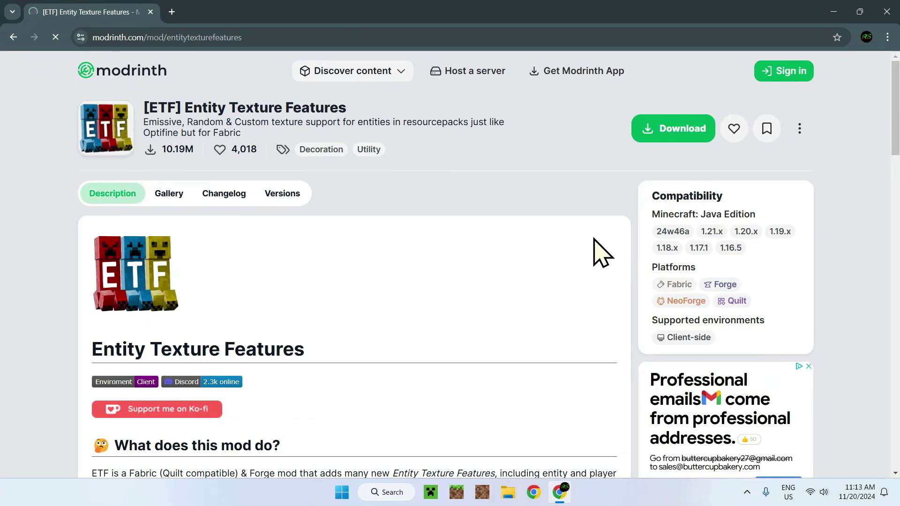
pyautogui.click(283, 199)
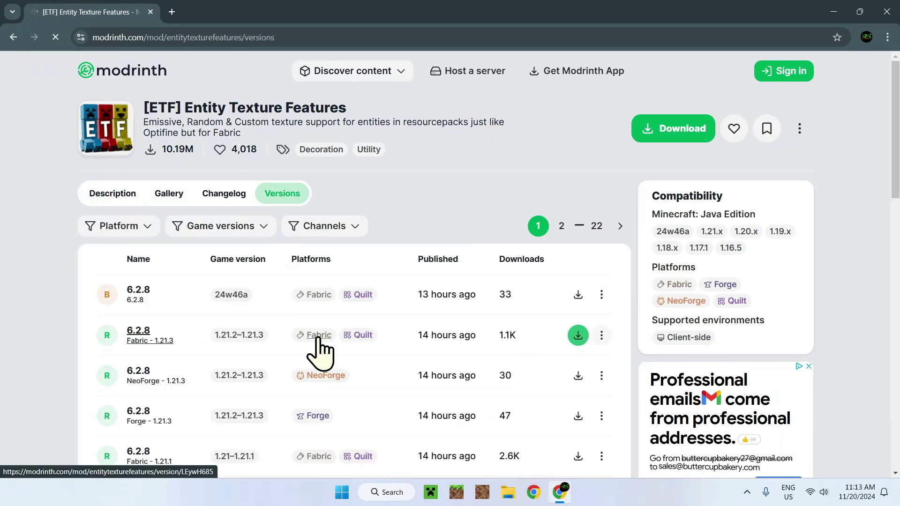
pyautogui.moveTo(439, 340)
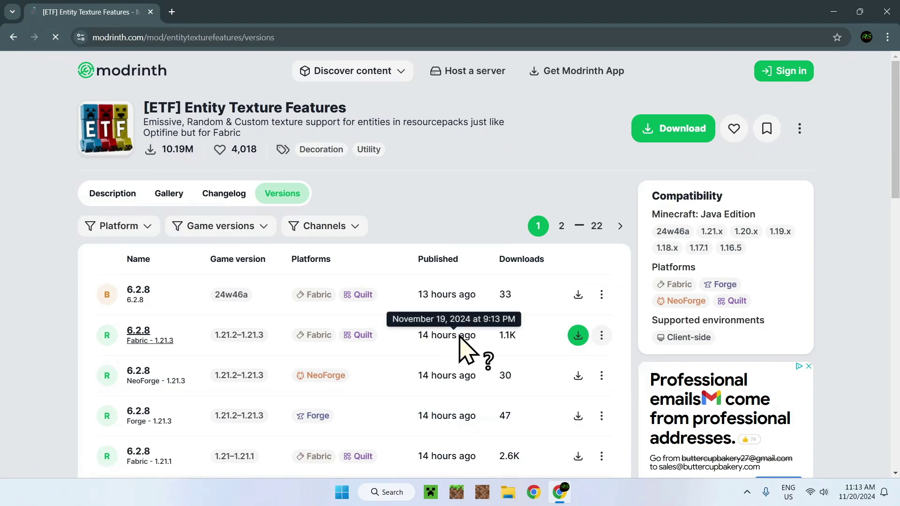
pyautogui.click(578, 335)
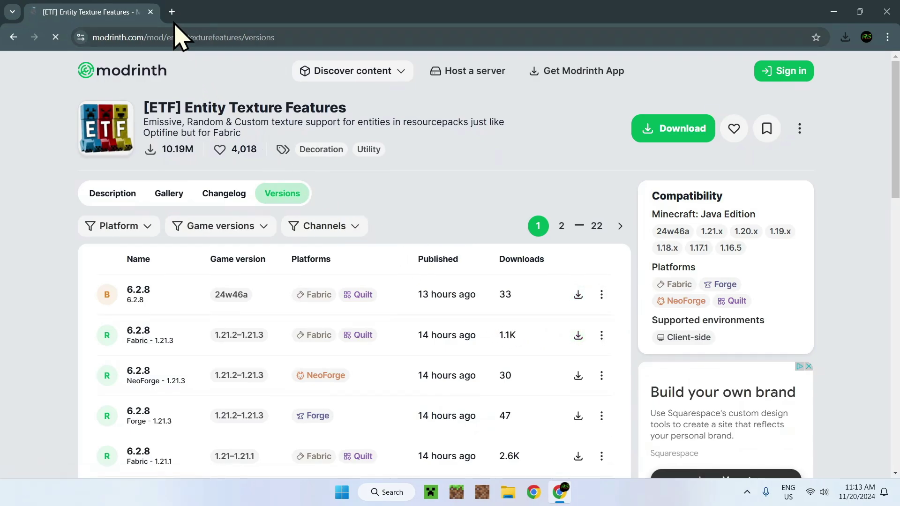
# Search the web for "Mod Menu Minecraft" in a new browser tab
pyautogui.click(173, 11)
pyautogui.click(287, 220)
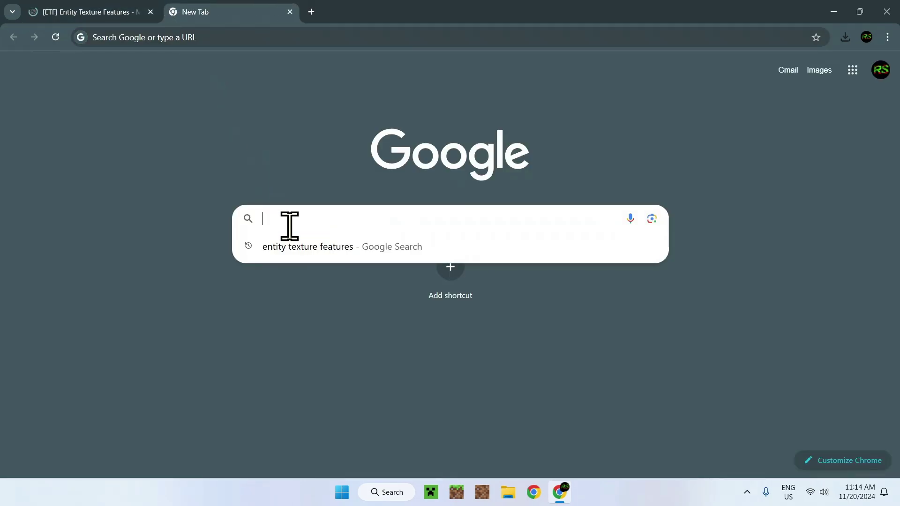
pyautogui.write('Mod M')
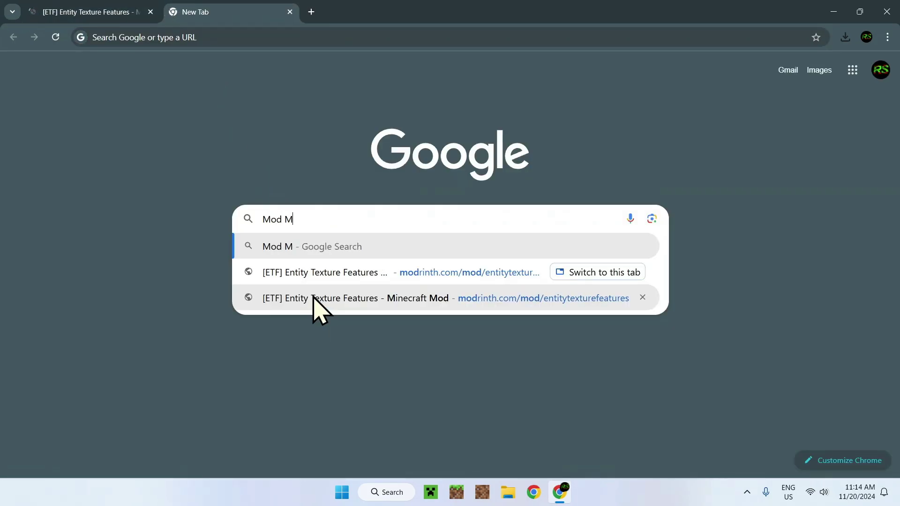
pyautogui.write('enu Minecraft')
pyautogui.press('Return')
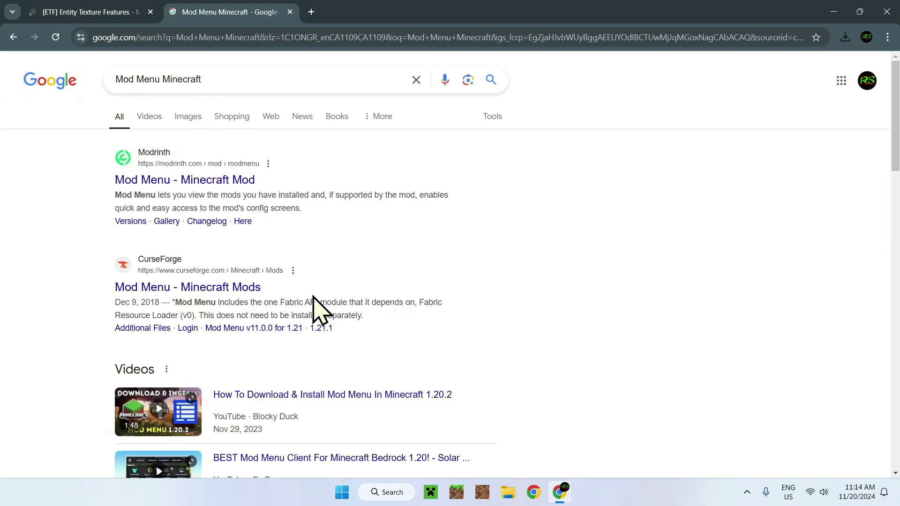
# Open the Modrinth page for Mod Menu and download version 12.0.0-beta.1 for Minecraft 1.21.2–1.21.3
pyautogui.click(180, 185)
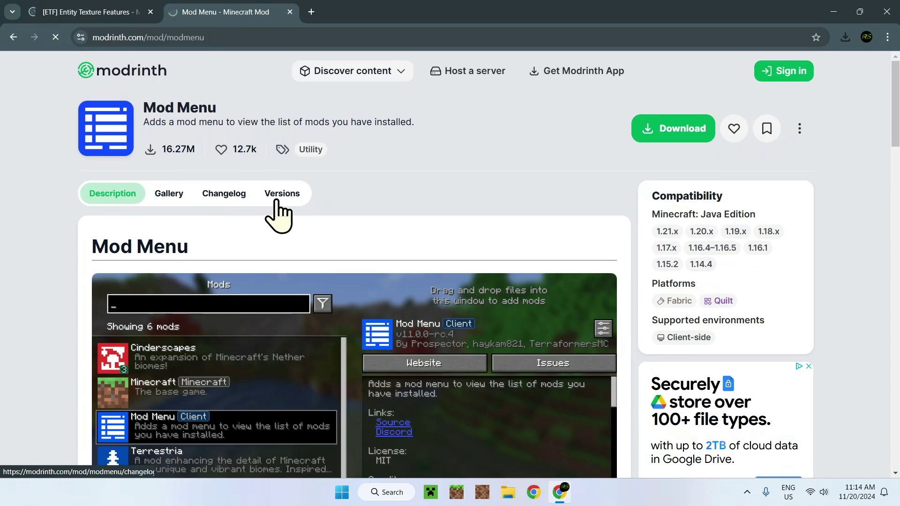
pyautogui.click(275, 197)
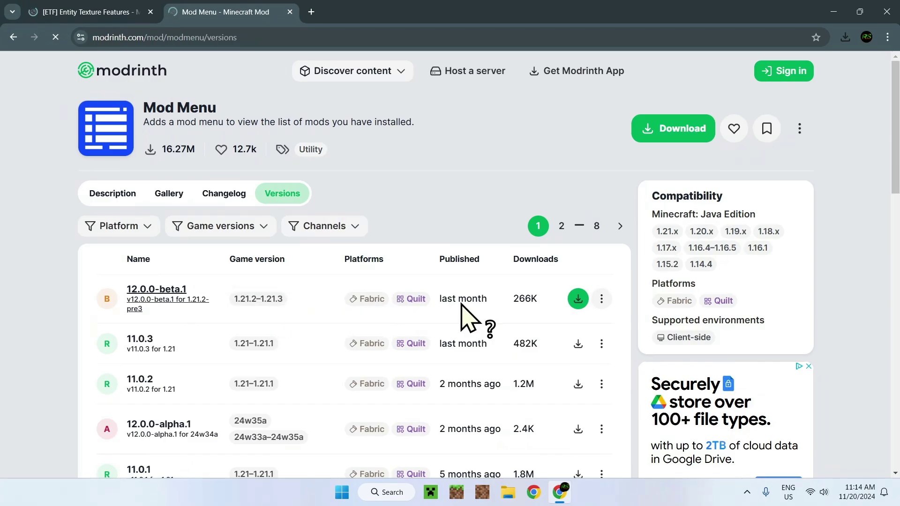
pyautogui.click(576, 302)
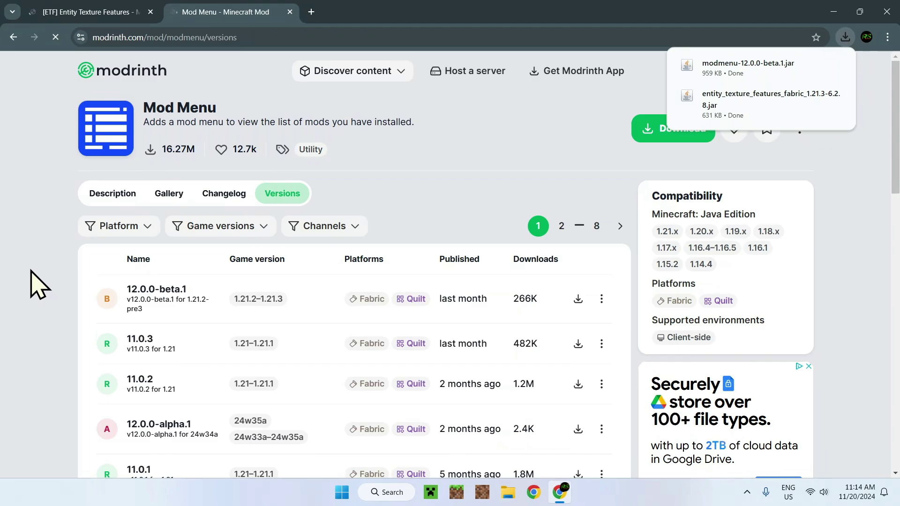
# Open the Fabric API dependency of Mod Menu 12.0.0-beta.1 in a separate tab and download Fabric API version 0.109.0+1.21.3
pyautogui.click(188, 300)
pyautogui.scroll(-5, 178, 317)
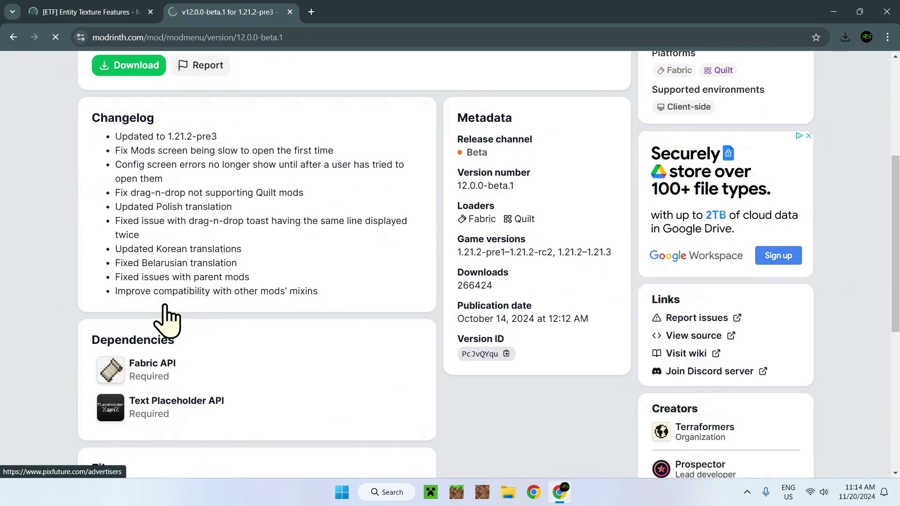
pyautogui.scroll(-1, 164, 306)
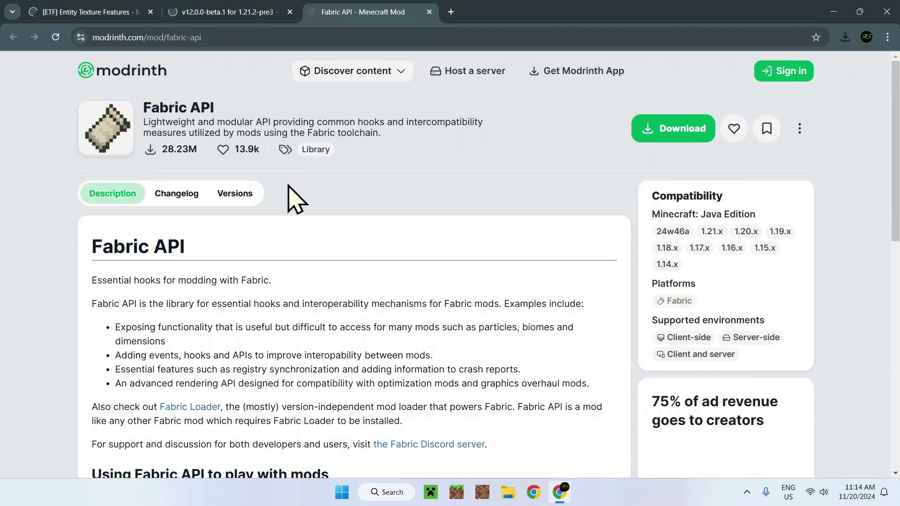
pyautogui.click(243, 194)
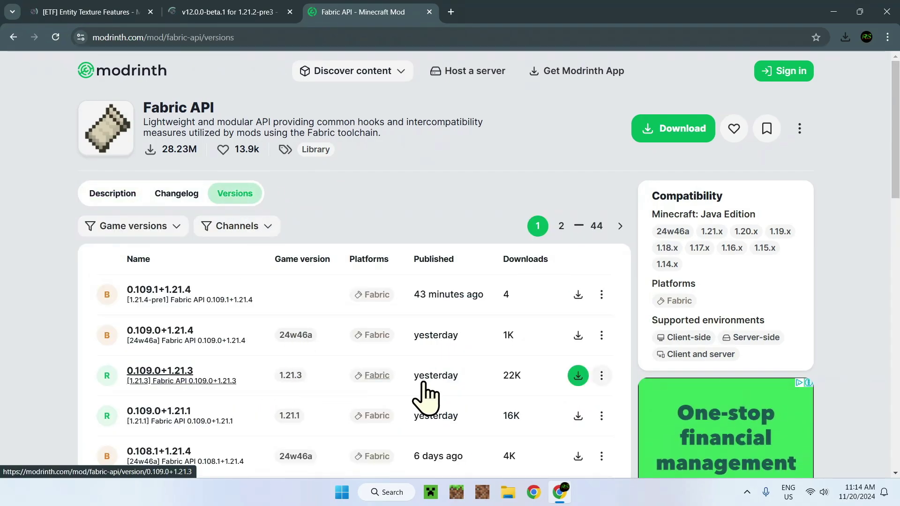
pyautogui.click(584, 385)
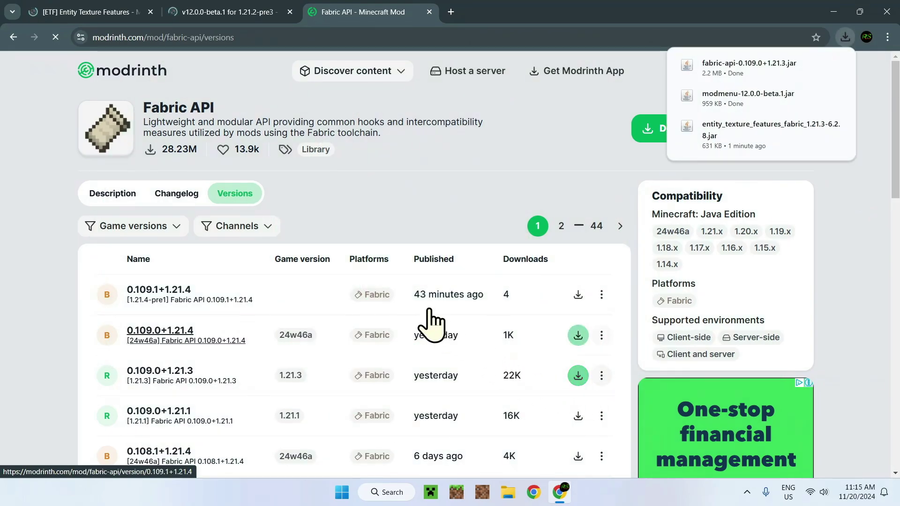
# Return to Mod Menu's dependencies, open Text Placeholder API and download its version 2.5.0+1.21.2
pyautogui.click(212, 18)
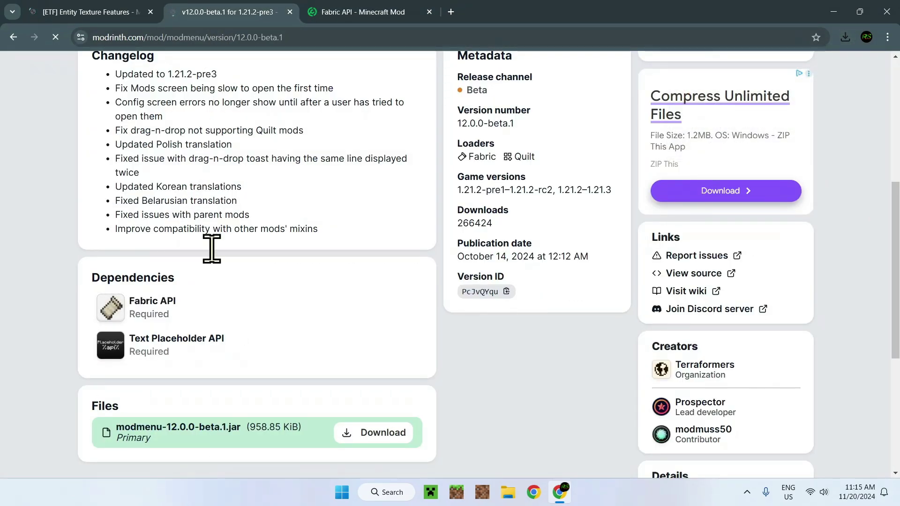
pyautogui.click(175, 343)
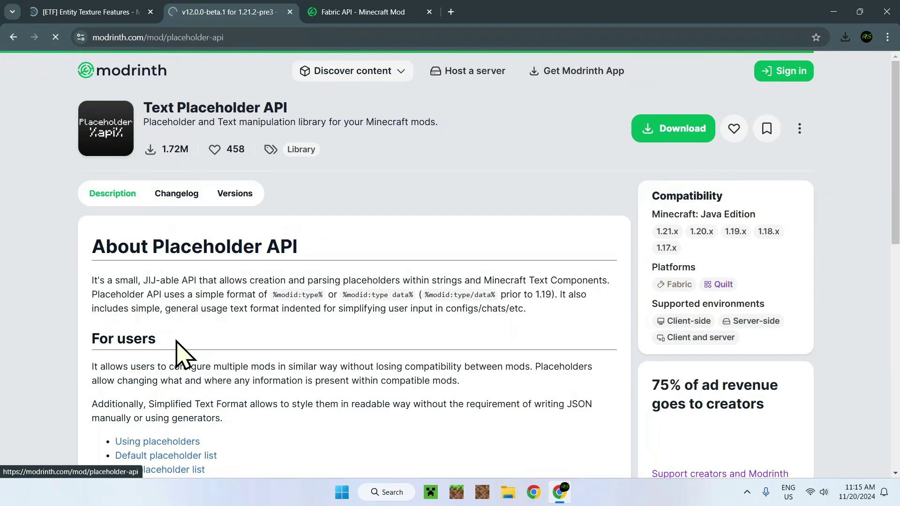
pyautogui.click(228, 204)
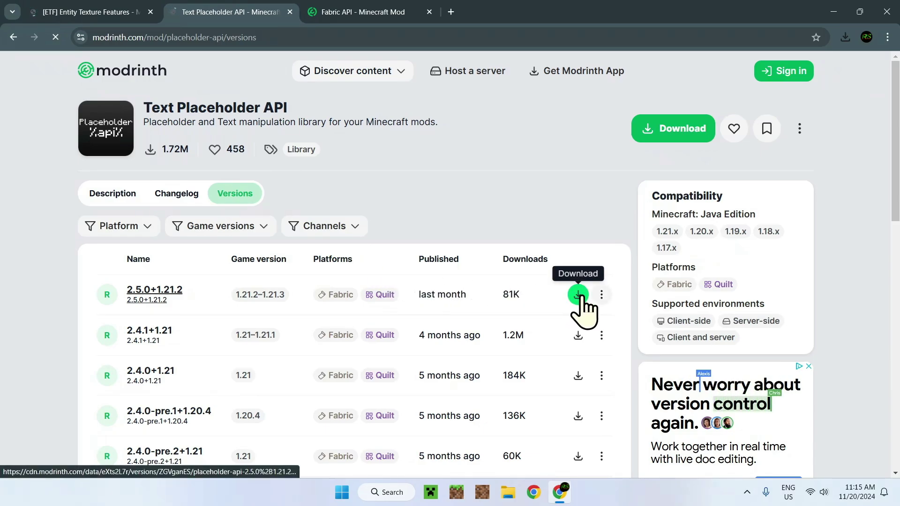
pyautogui.click(578, 297)
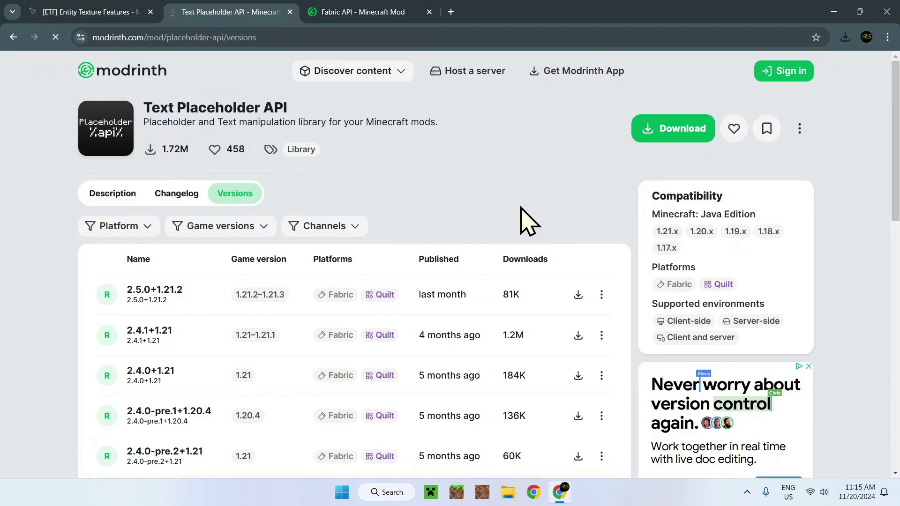
# Search the web for "Fabric Minecraft" in a new browser tab
pyautogui.click(451, 12)
pyautogui.click(497, 218)
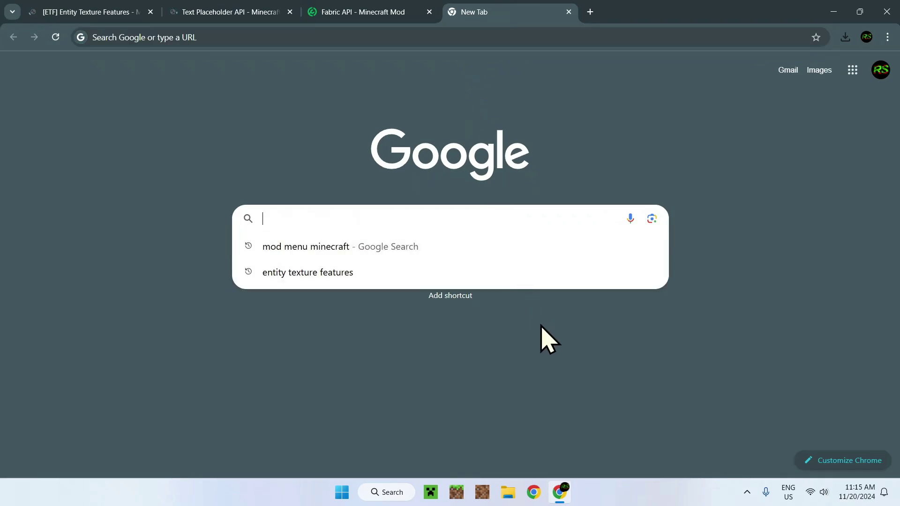
pyautogui.write('Fab')
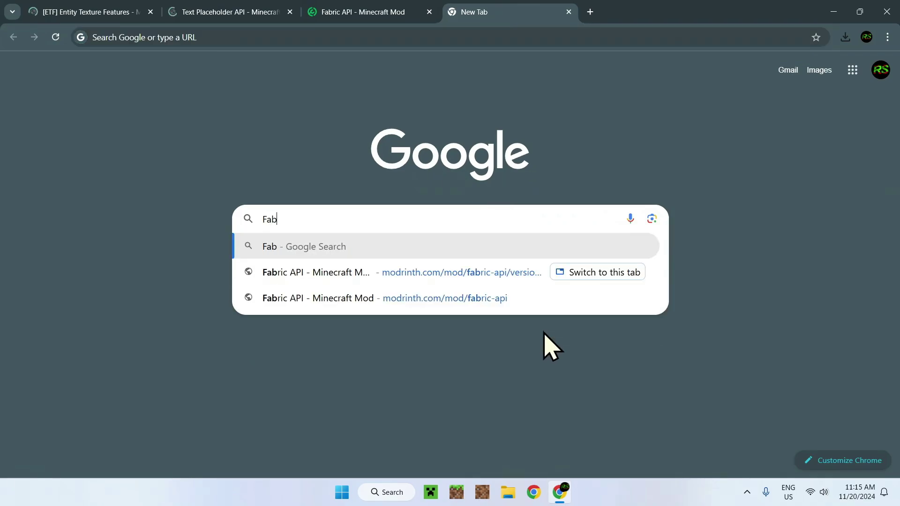
pyautogui.write('ric Minecraft')
pyautogui.press('Return')
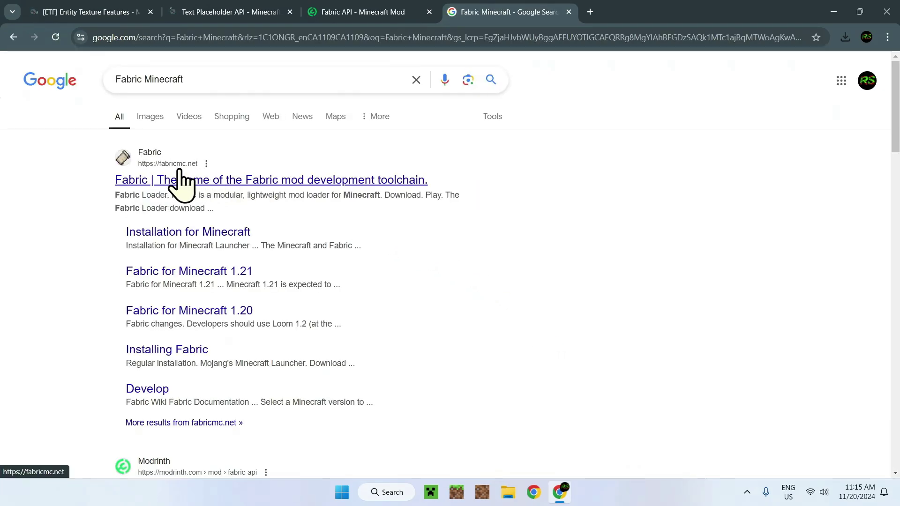
# Open the official Fabric website, fabricmc.net, and download the Fabric Loader installer for Windows
pyautogui.click(154, 183)
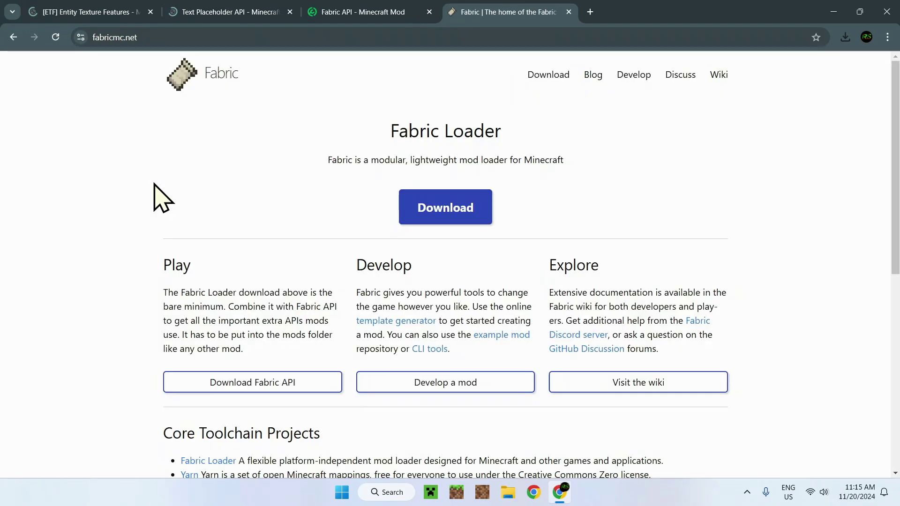
pyautogui.click(443, 216)
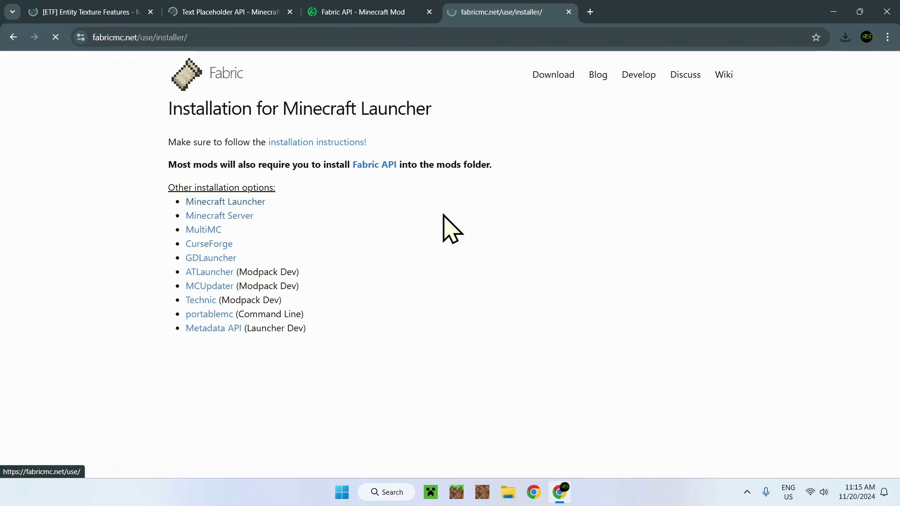
pyautogui.click(441, 186)
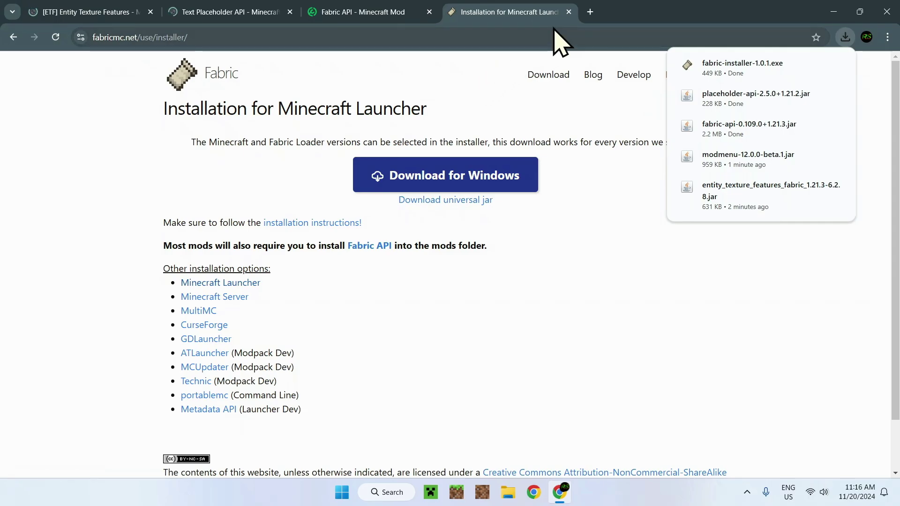
# Search the web for "Glowing Mobs Minecraft" in a new tab and open the CurseForge page of the Glowing Mobs resource pack
pyautogui.click(589, 12)
pyautogui.click(511, 212)
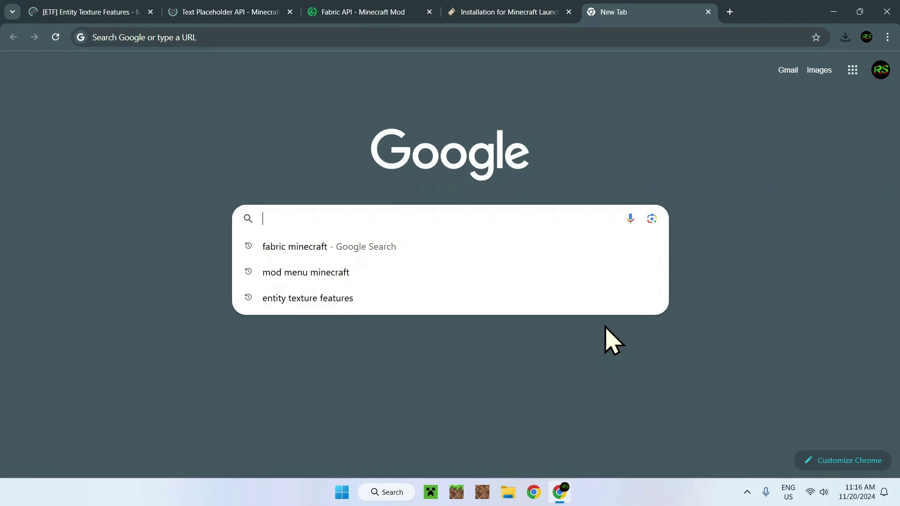
pyautogui.write('G')
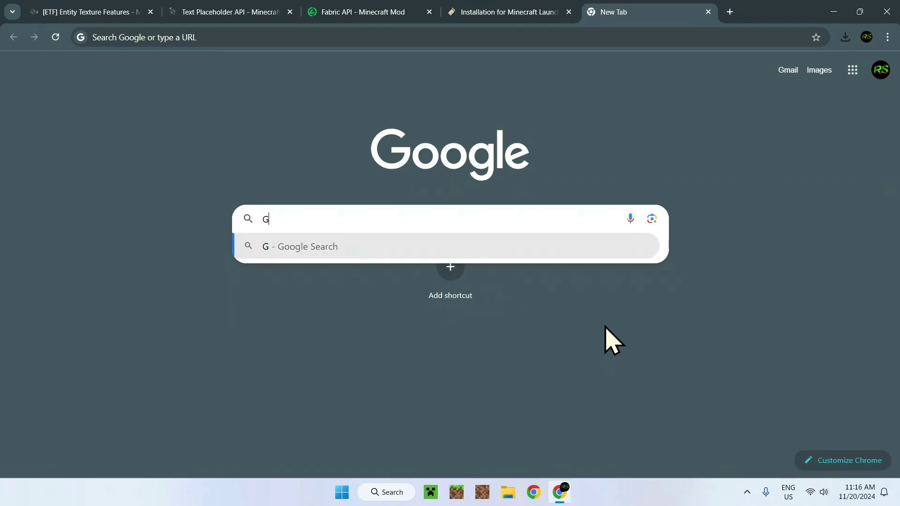
pyautogui.write('lowing ')
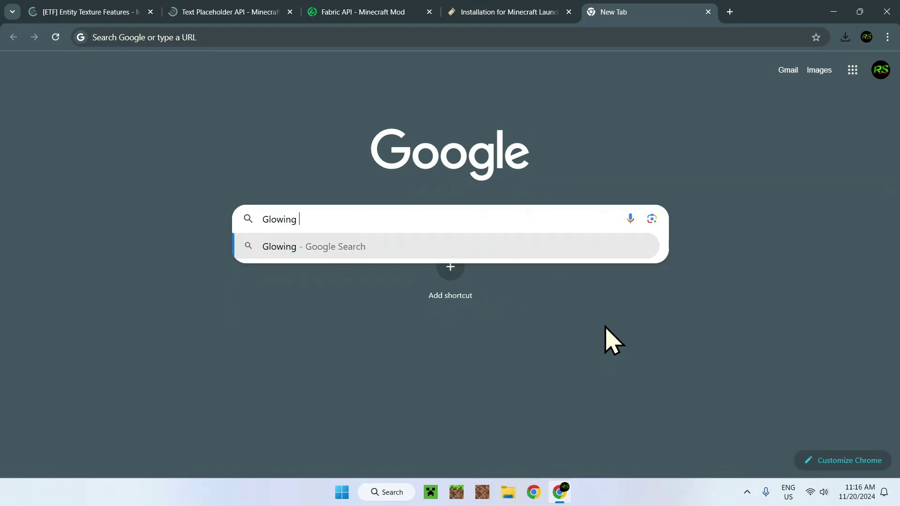
pyautogui.write('Mobs Minecraft')
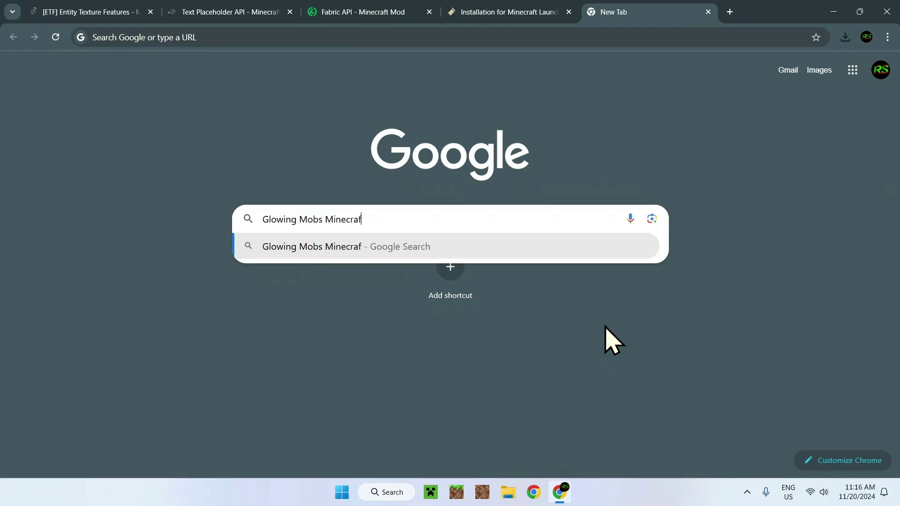
pyautogui.press('Return')
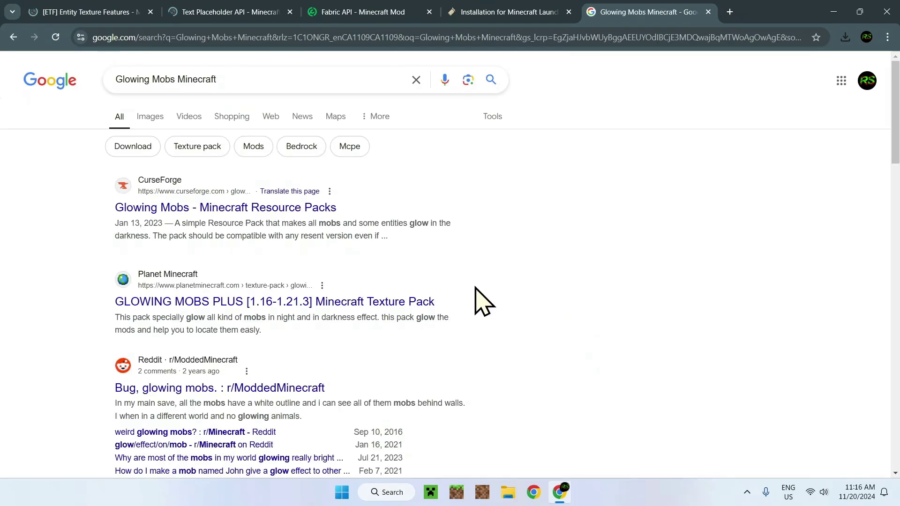
pyautogui.click(197, 212)
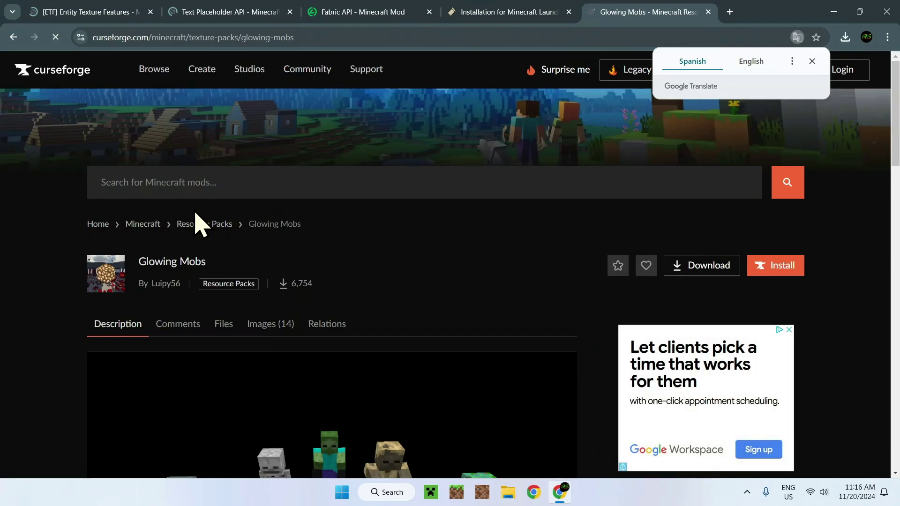
pyautogui.scroll(-10, 201, 224)
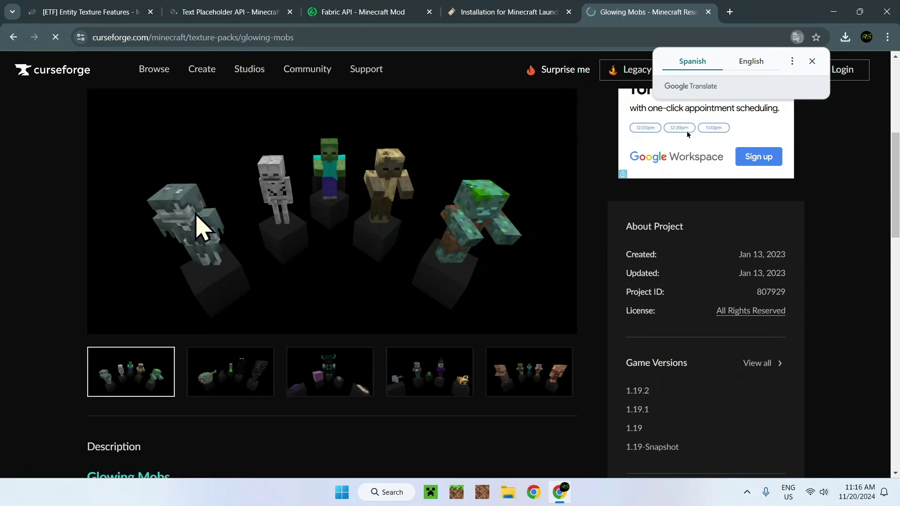
# Check the Glowing Mobs page's OptiFine requirement against the Entity Texture Features page, download GlowingMobs1.0.zip and close the browser
pyautogui.moveTo(70, 269); pyautogui.dragTo(202, 284)
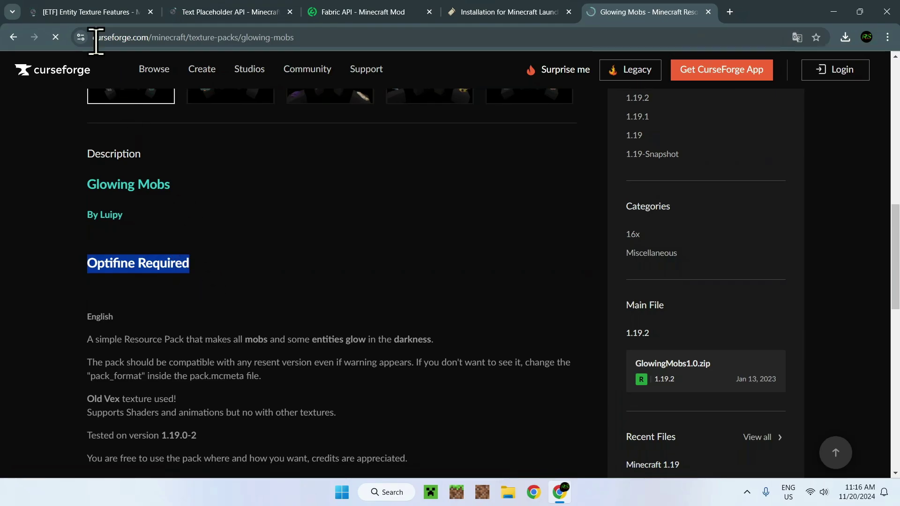
pyautogui.click(87, 11)
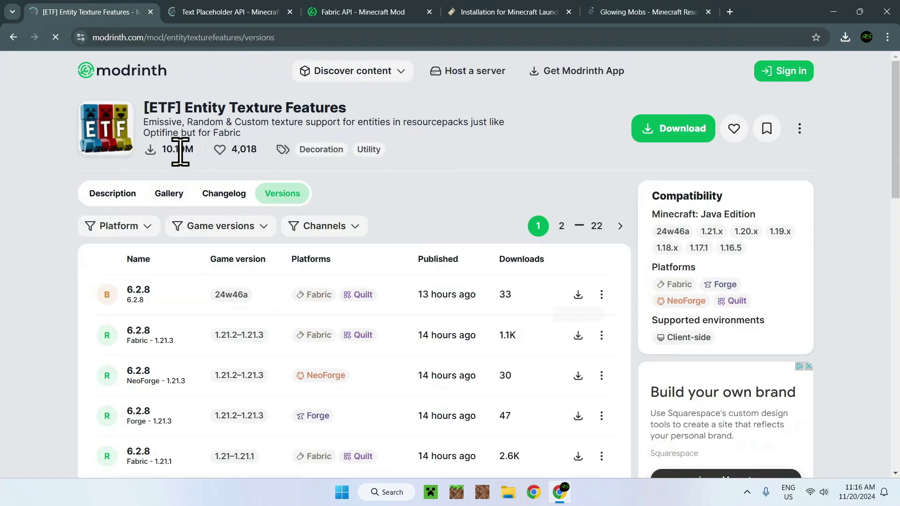
pyautogui.click(629, 13)
pyautogui.scroll(10, 413, 208)
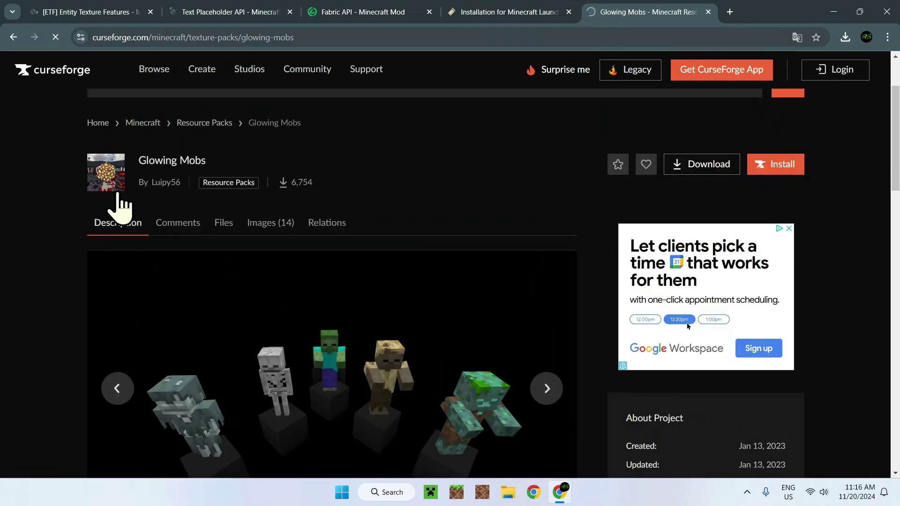
pyautogui.tripleClick(136, 205)
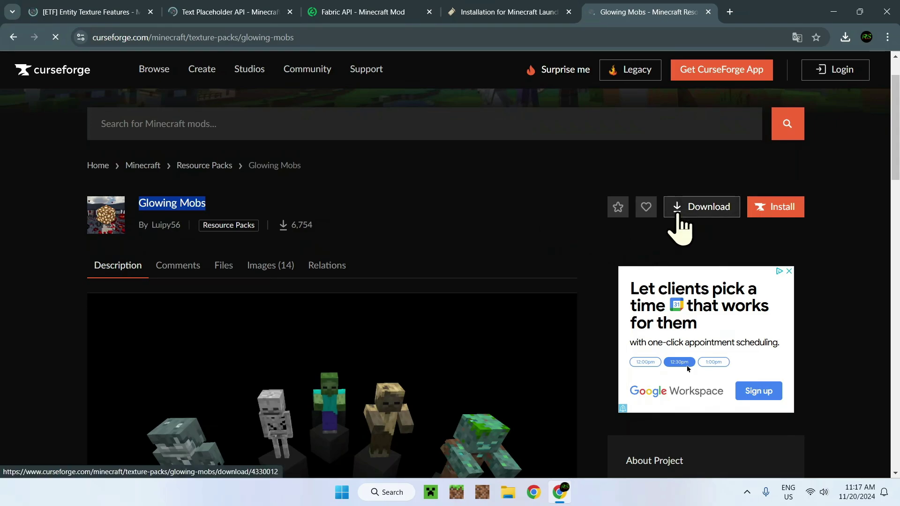
pyautogui.click(678, 214)
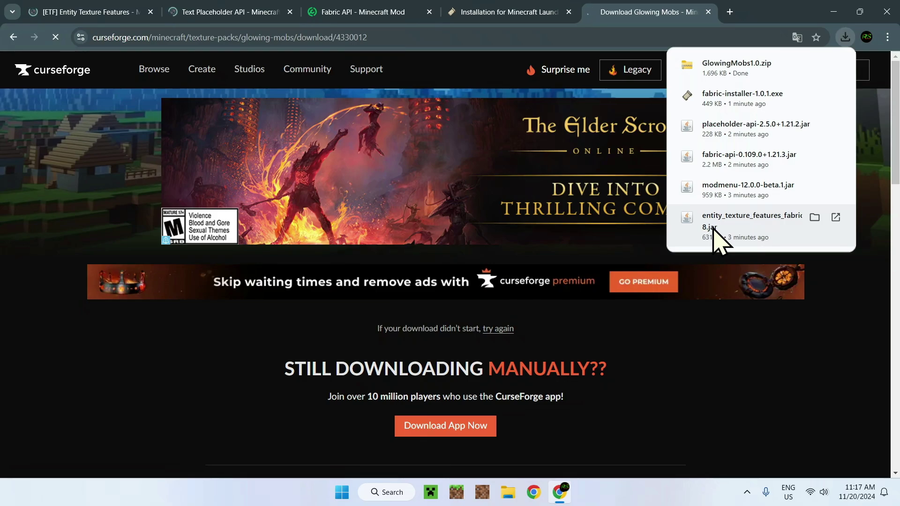
pyautogui.click(881, 18)
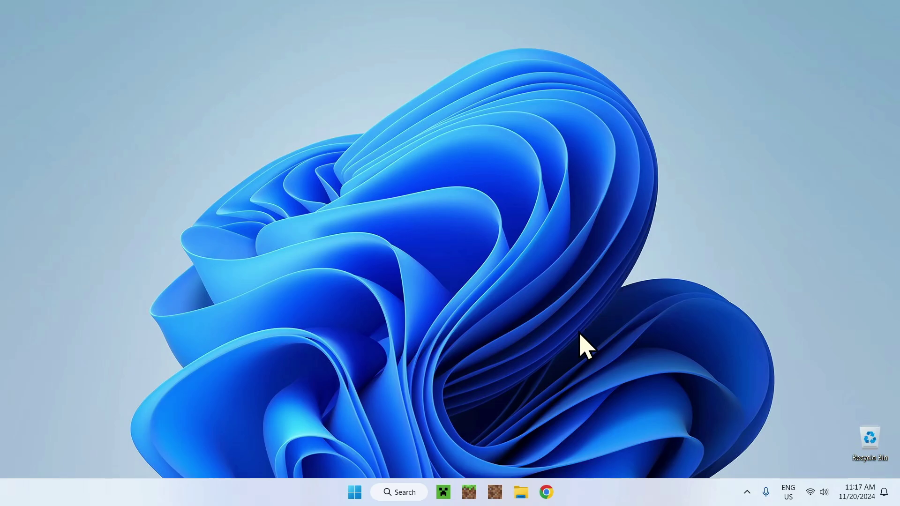
# Run fabric-installer-1.0.1.exe from the Downloads folder and install Fabric Loader 0.16.9 for Minecraft 1.21.3, then close the installer
pyautogui.click(518, 489)
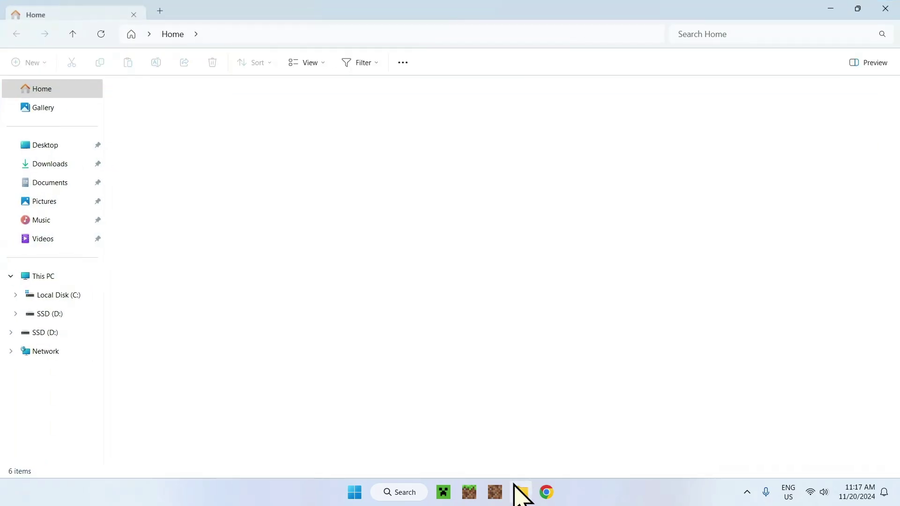
pyautogui.click(40, 169)
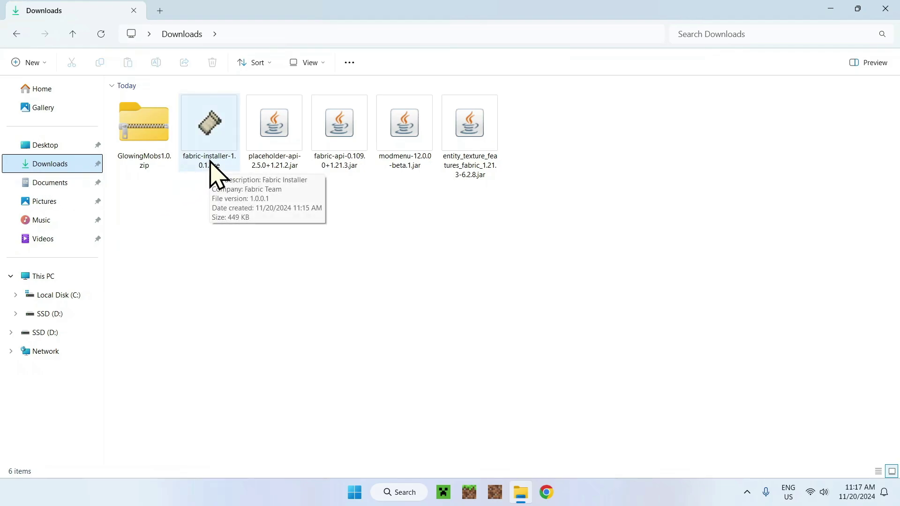
pyautogui.doubleClick(208, 147)
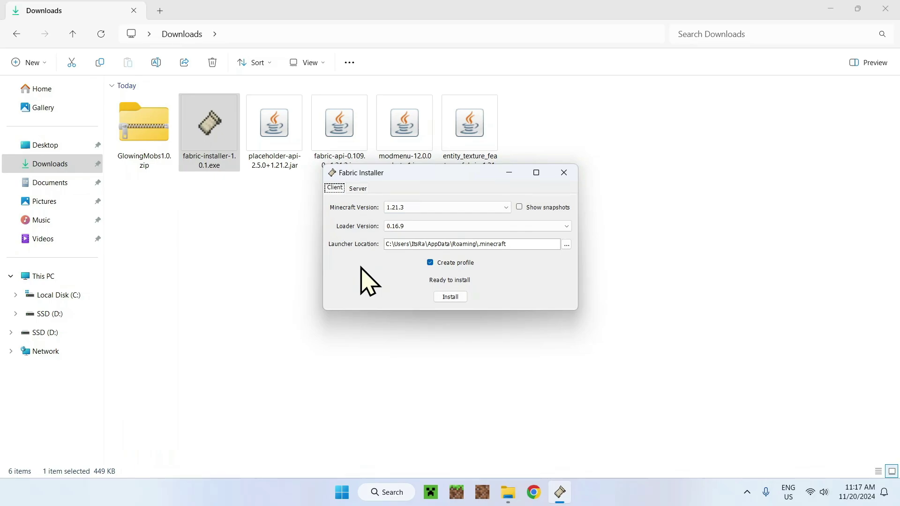
pyautogui.click(443, 298)
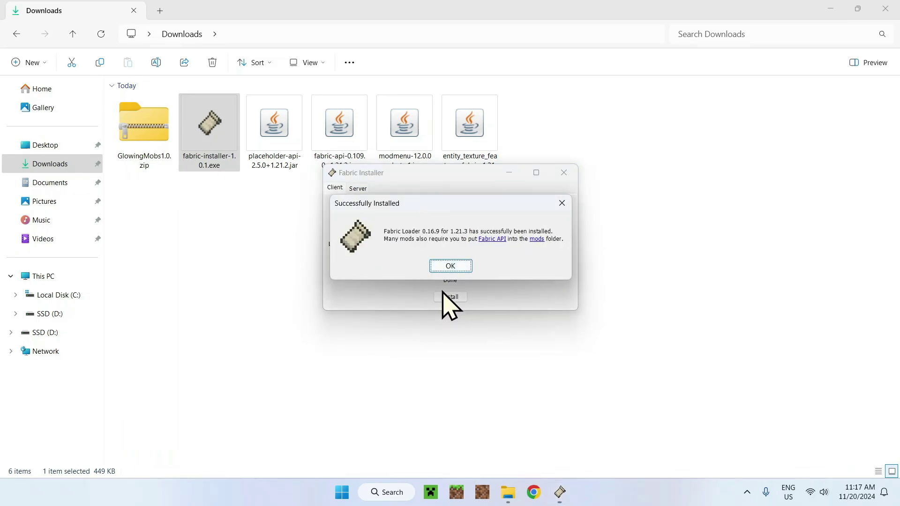
pyautogui.click(446, 269)
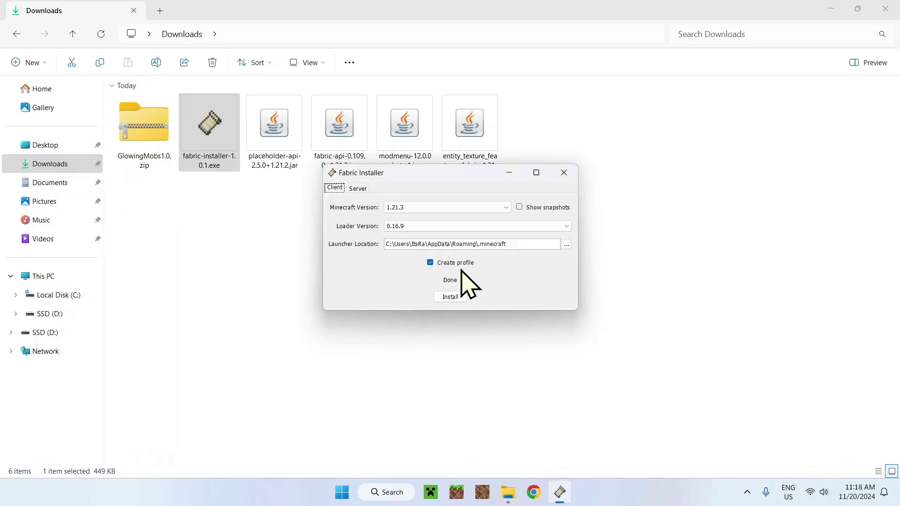
pyautogui.click(564, 173)
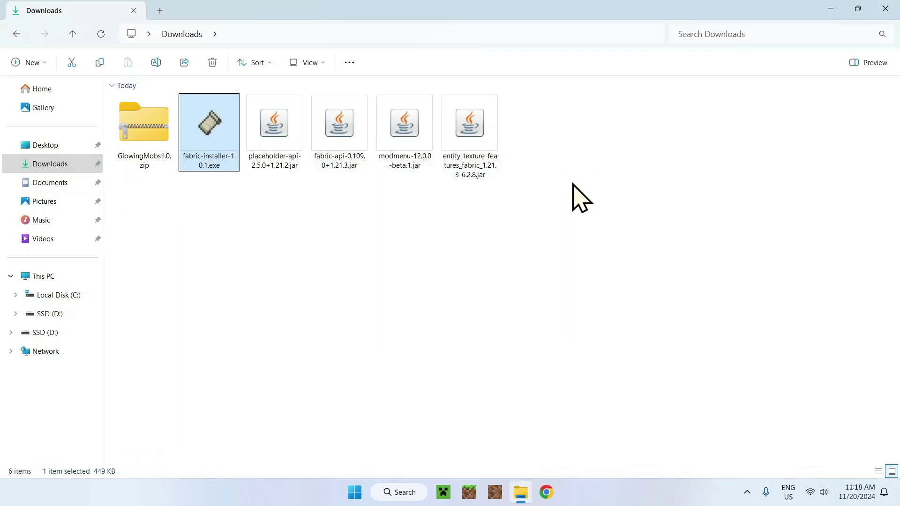
# Switch to the Minecraft Launcher, open the Fabric Loader 1.21.1 installation's folder and enter its mods folder
pyautogui.click(444, 493)
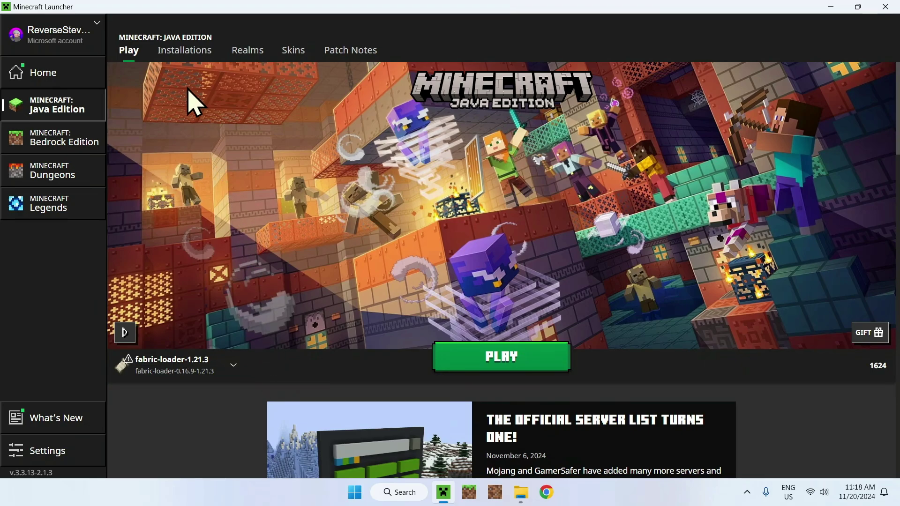
pyautogui.click(179, 61)
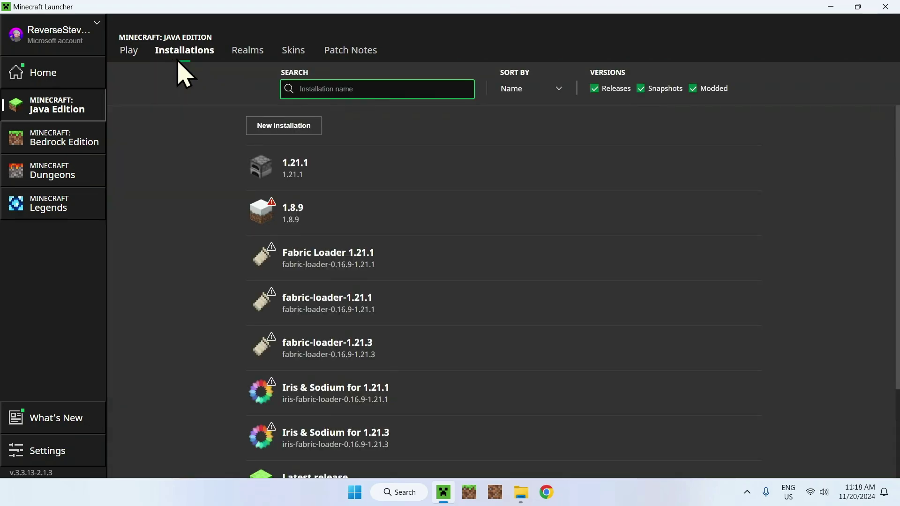
pyautogui.moveTo(708, 174)
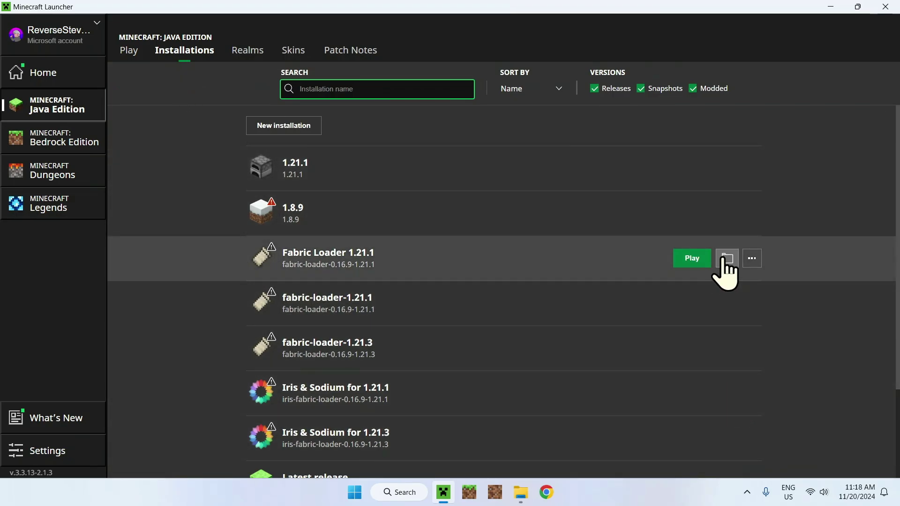
pyautogui.click(726, 258)
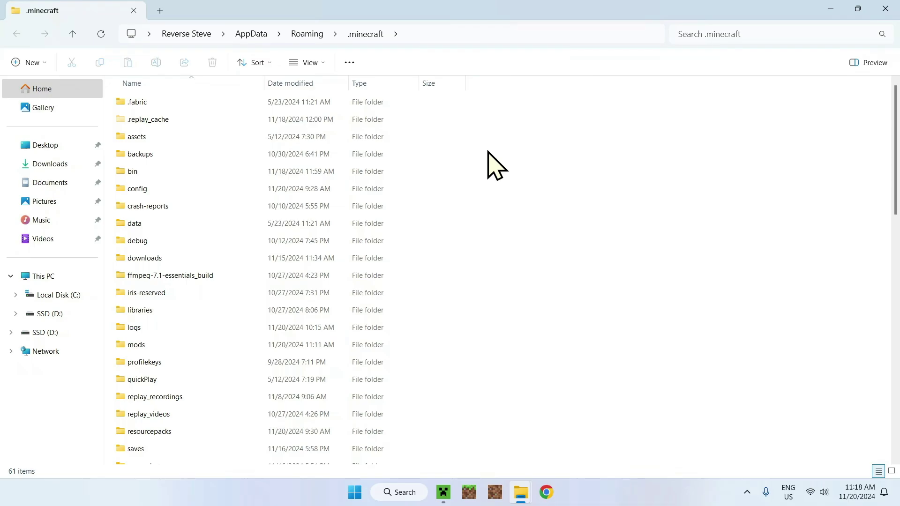
pyautogui.click(259, 347)
pyautogui.doubleClick(259, 347)
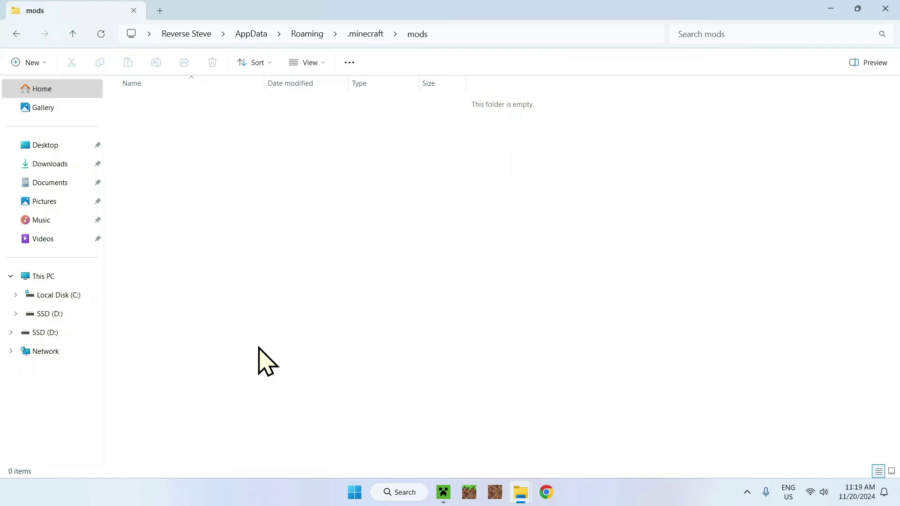
# Copy the Placeholder API, Fabric API, Mod Menu and Entity Texture Features jar files from Downloads into the .minecraft mods folder
pyautogui.click(51, 164)
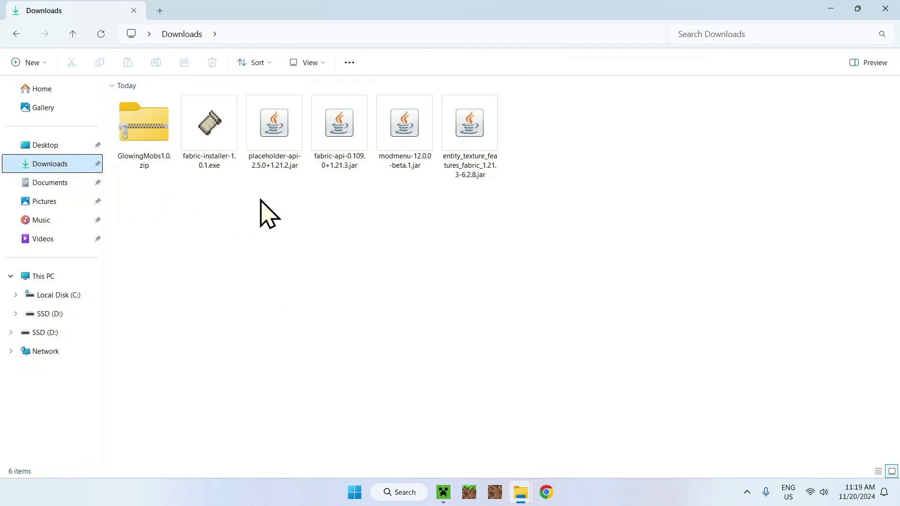
pyautogui.moveTo(270, 214); pyautogui.dragTo(469, 129)
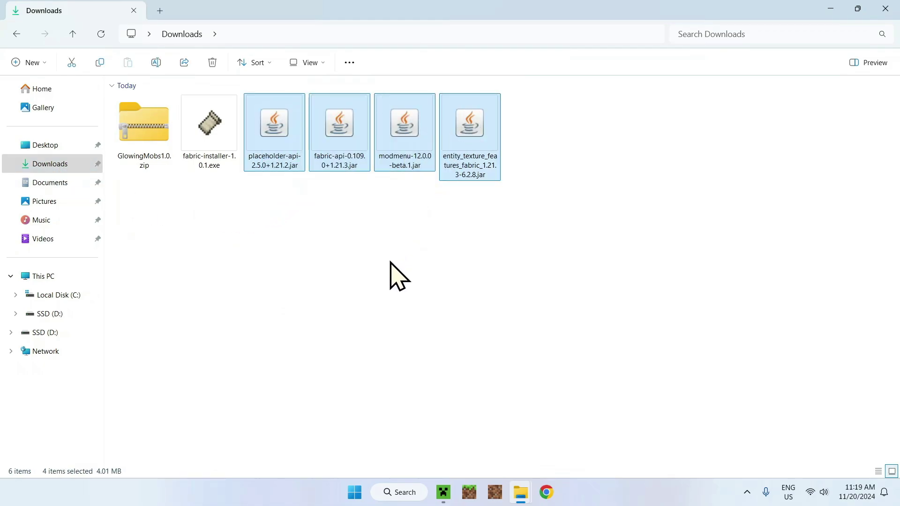
pyautogui.click(99, 72)
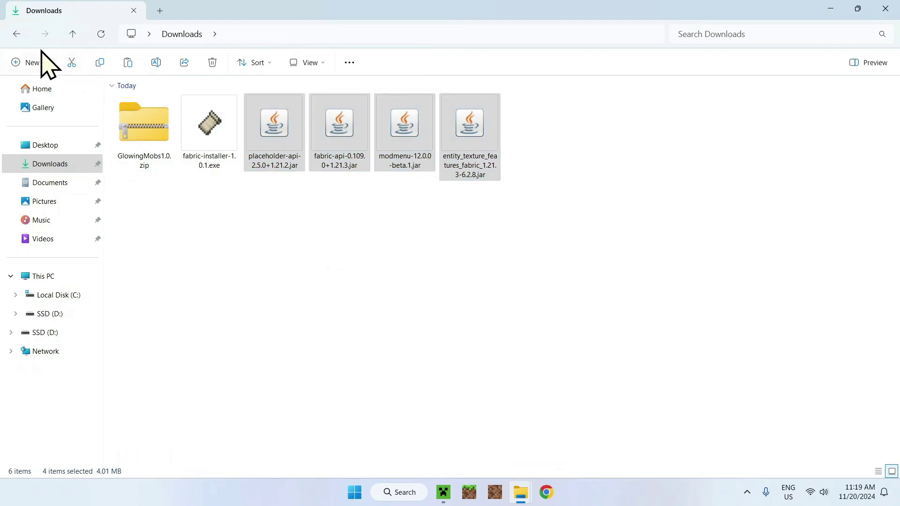
pyautogui.click(17, 40)
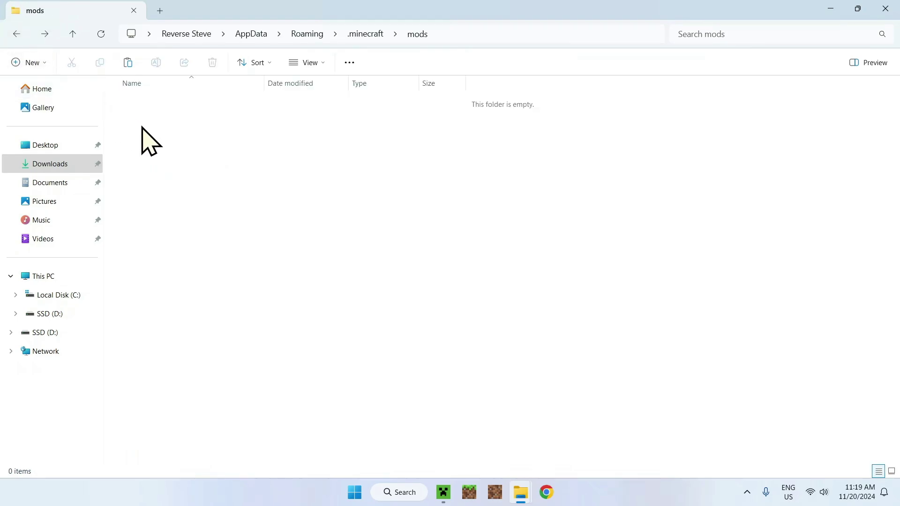
pyautogui.click(124, 68)
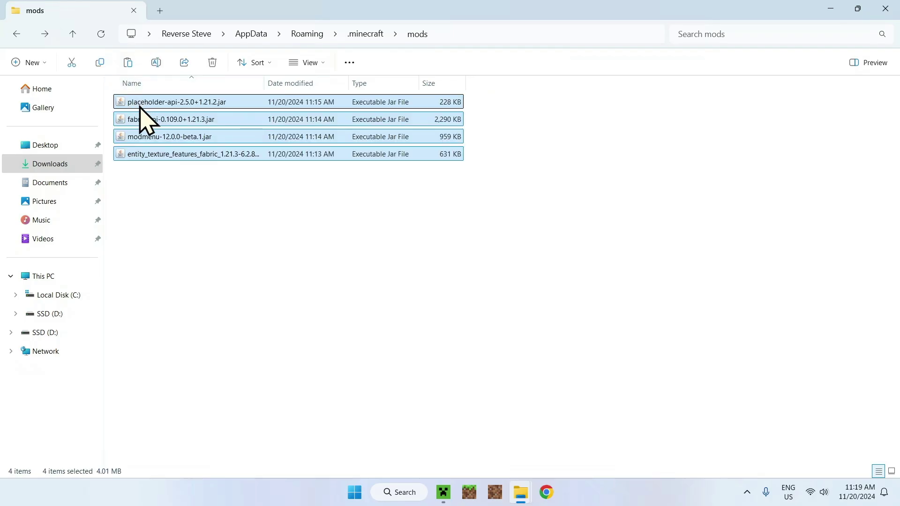
pyautogui.click(175, 188)
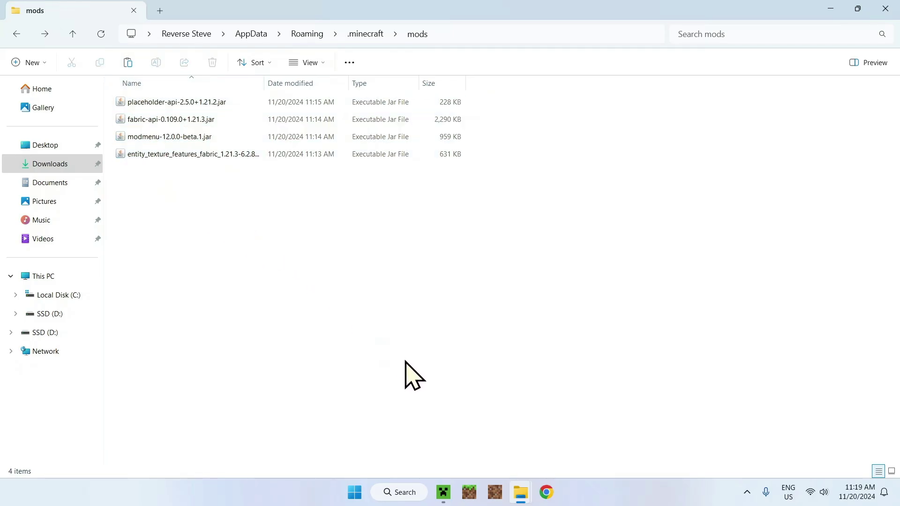
# Return to the Minecraft Launcher and start the game with the fabric-loader-1.21.3 installation
pyautogui.click(443, 492)
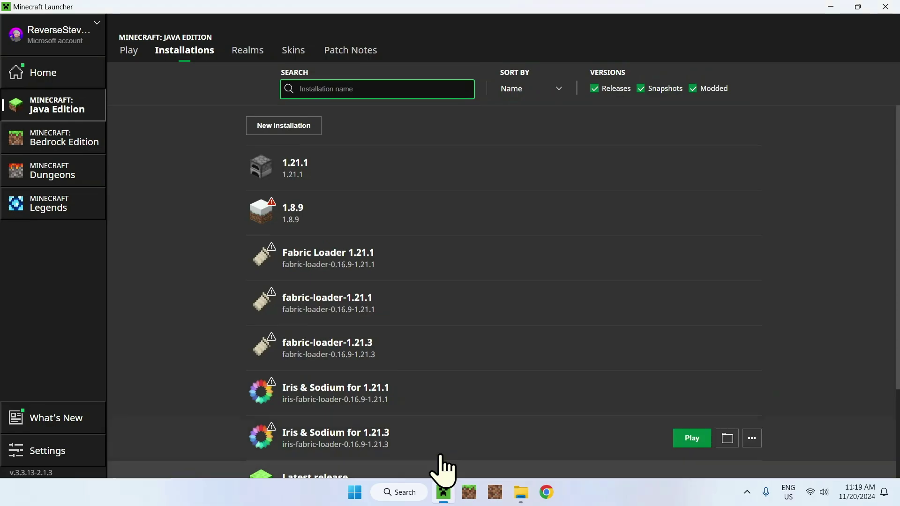
pyautogui.click(127, 52)
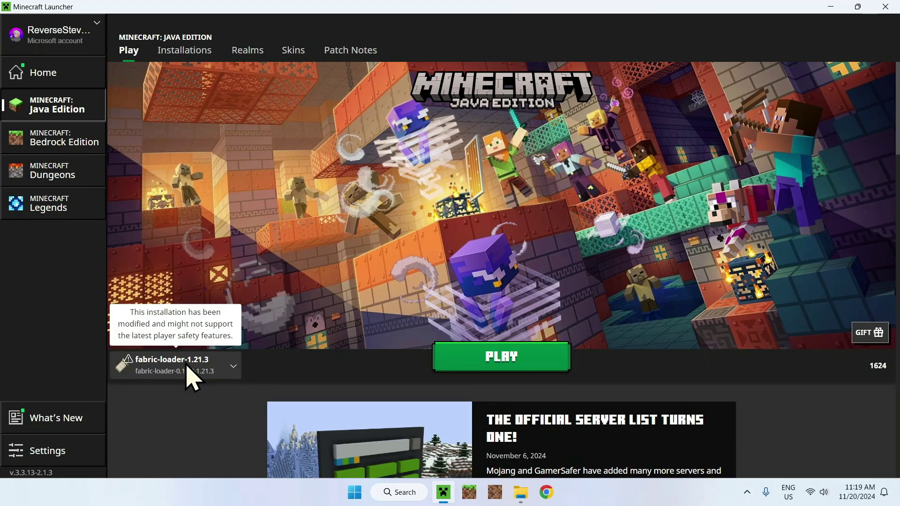
pyautogui.click(495, 369)
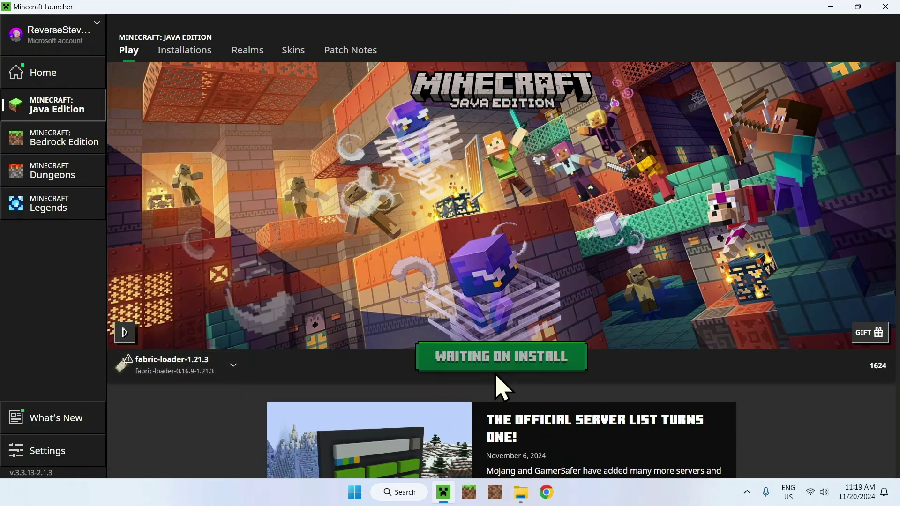
pyautogui.hotkey('alt', 'Tab')
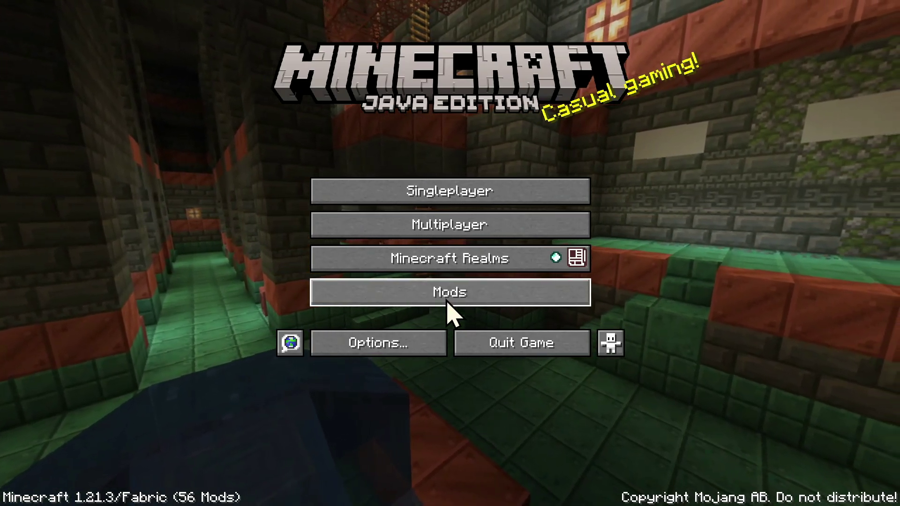
# Open the Entity Texture Features configuration from the installed mods and look through the list of per entity settings
pyautogui.click(448, 310)
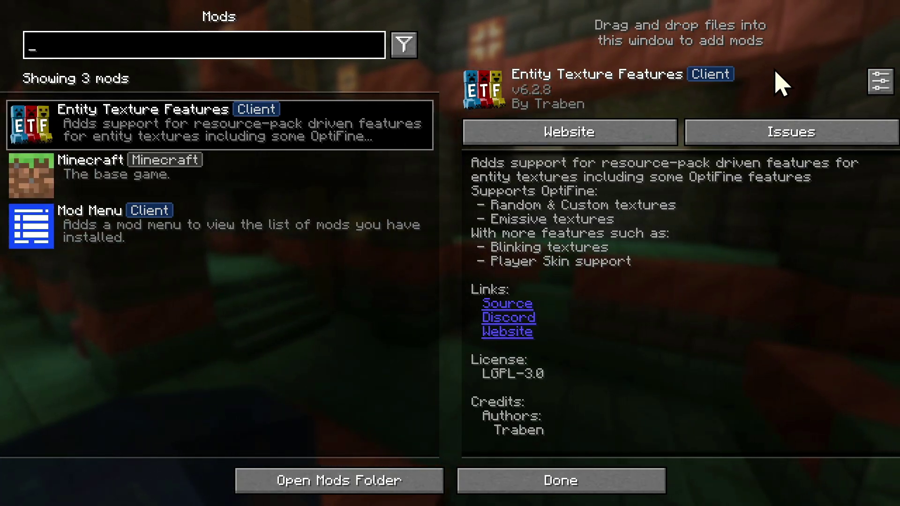
pyautogui.click(882, 86)
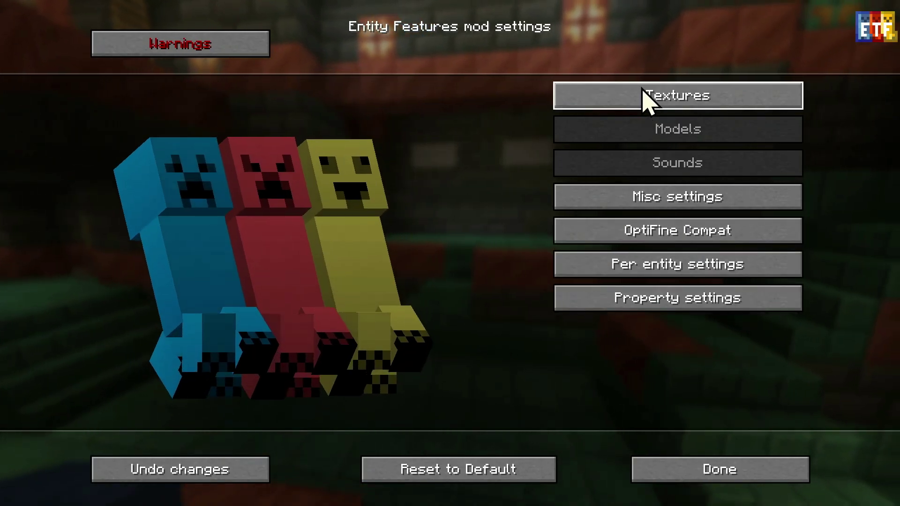
pyautogui.click(628, 271)
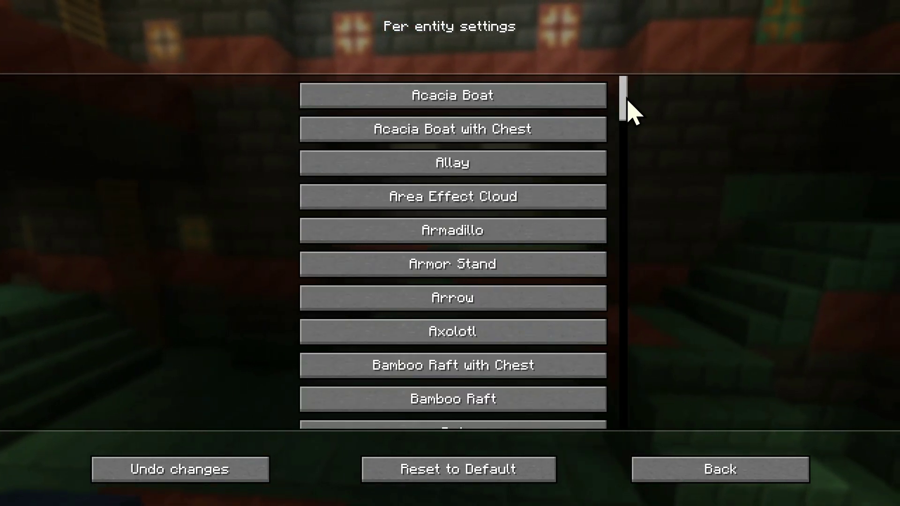
pyautogui.moveTo(627, 105); pyautogui.dragTo(648, 273)
pyautogui.scroll(-1, 596, 273)
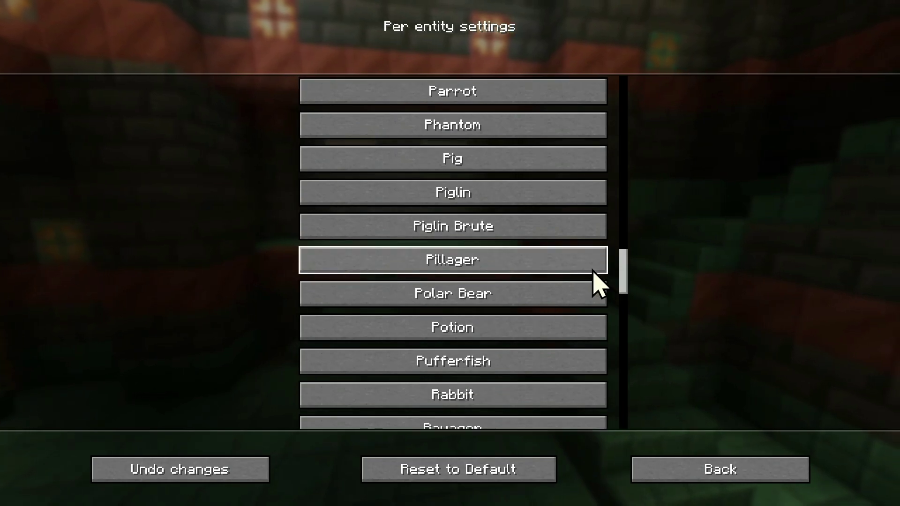
pyautogui.scroll(1, 591, 272)
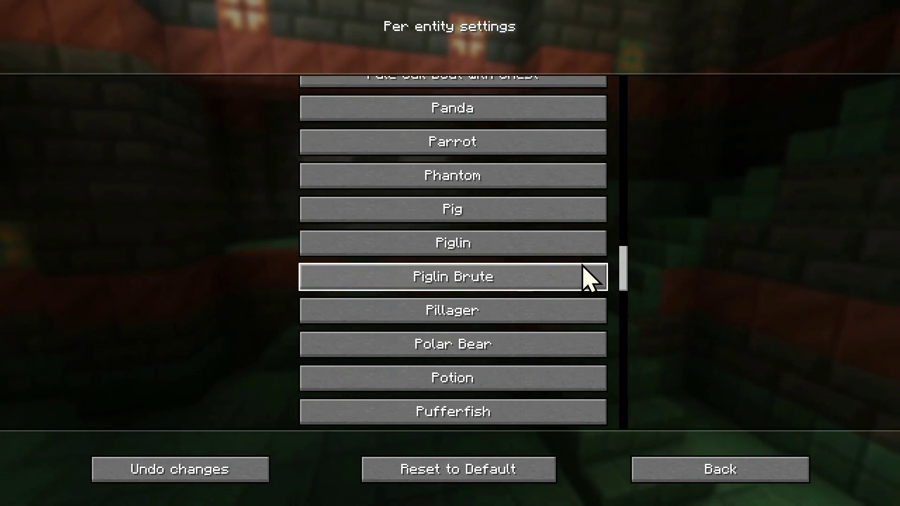
pyautogui.scroll(2, 588, 277)
pyautogui.moveTo(625, 259); pyautogui.dragTo(636, 90)
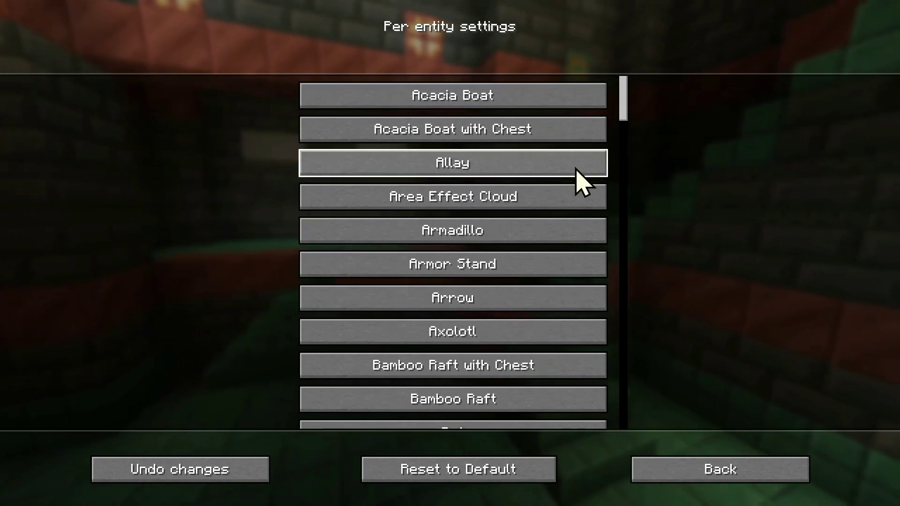
# Open the texture settings for Armor Stand and set its emissive entity textures to OFF
pyautogui.click(496, 268)
pyautogui.click(450, 96)
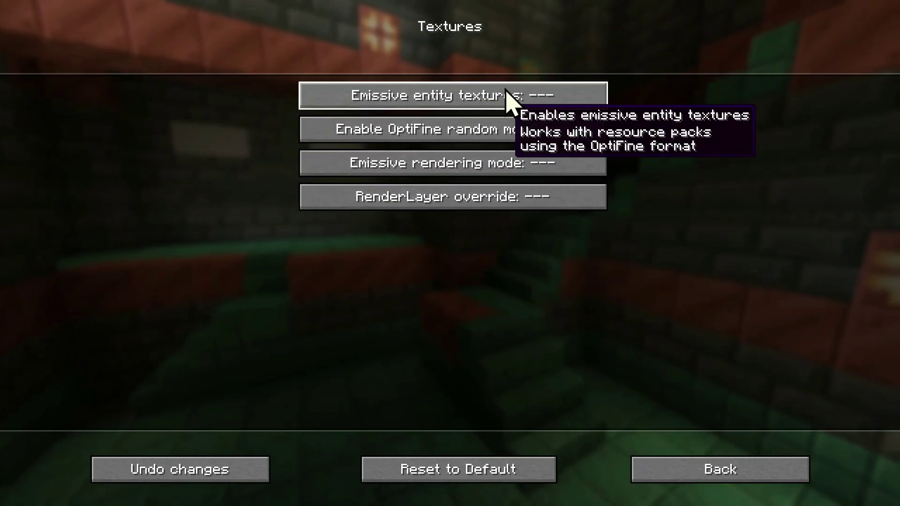
pyautogui.click(520, 104)
pyautogui.click(518, 105)
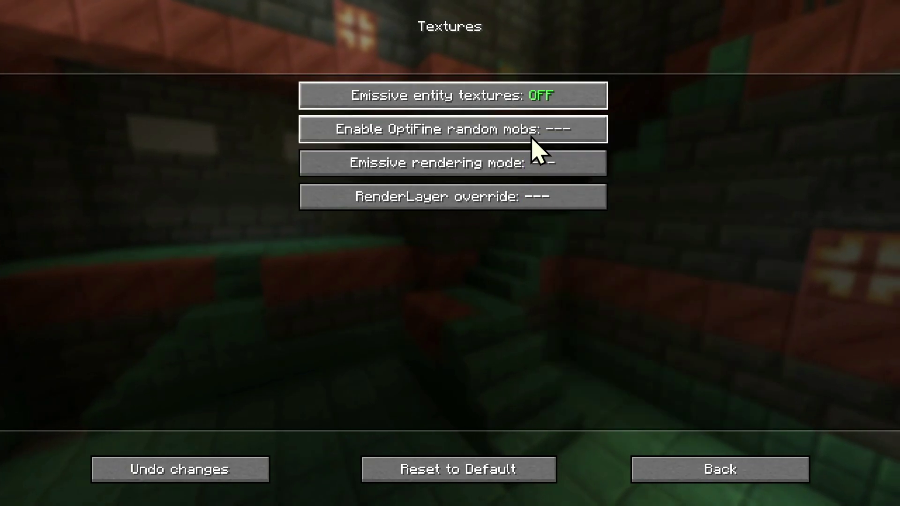
# Cycle the Armor Stand's RenderLayer override through its options back to unset and return to the main Entity Features mod settings
pyautogui.click(562, 206)
pyautogui.click(562, 205)
pyautogui.click(561, 207)
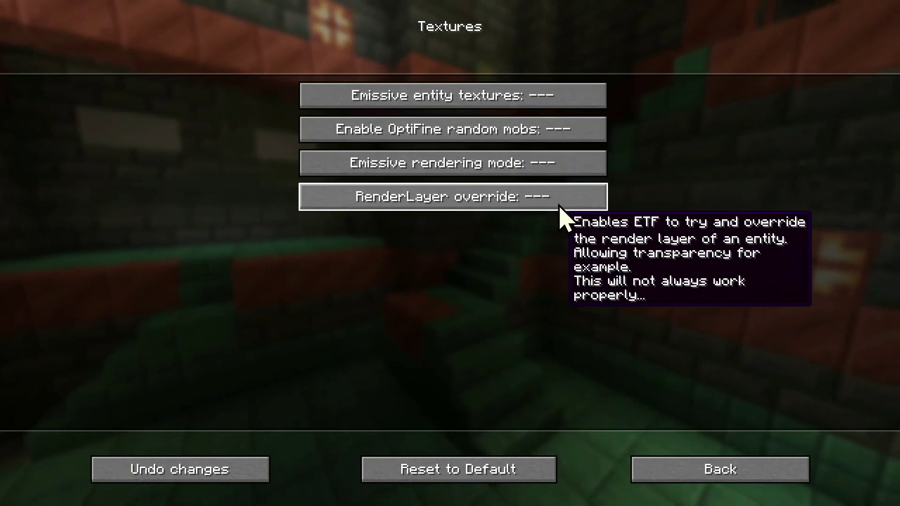
pyautogui.click(684, 470)
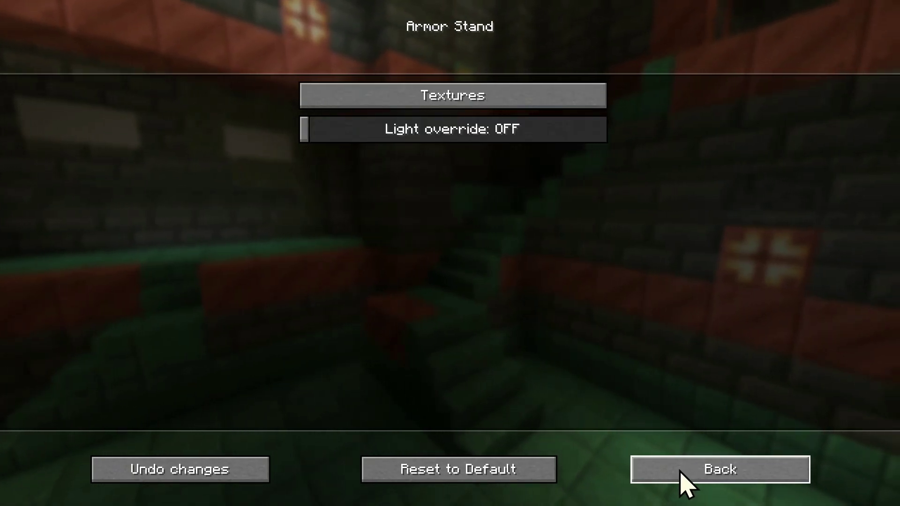
pyautogui.click(682, 471)
pyautogui.click(681, 471)
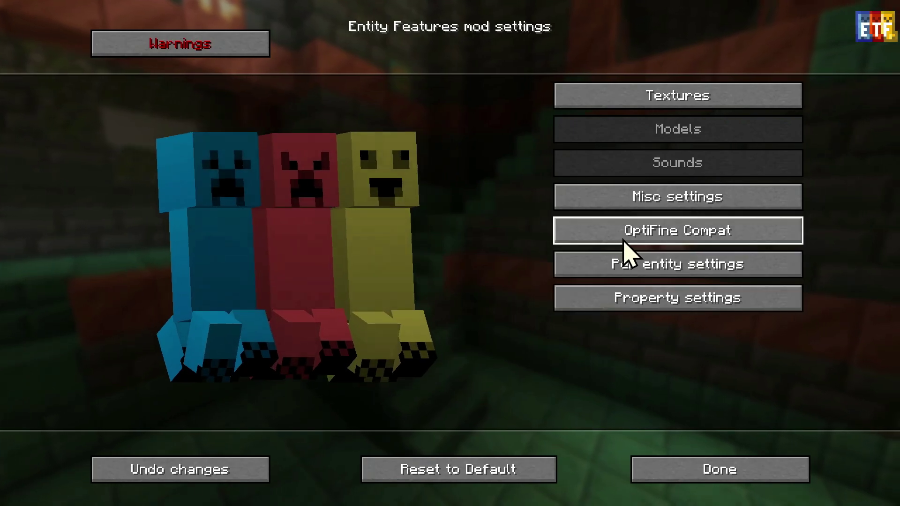
# Look through the player skin settings under the mod's texture options, including the skin feature tool, and return to the title screen
pyautogui.click(594, 104)
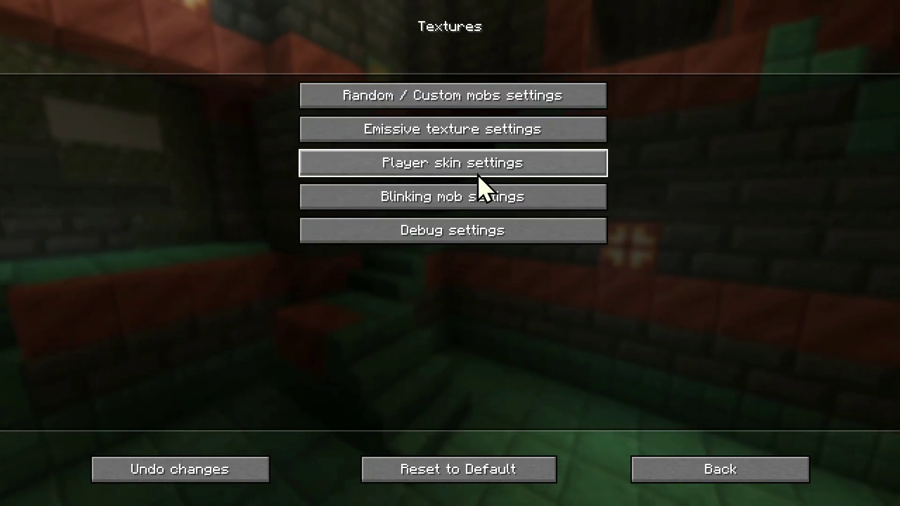
pyautogui.click(533, 171)
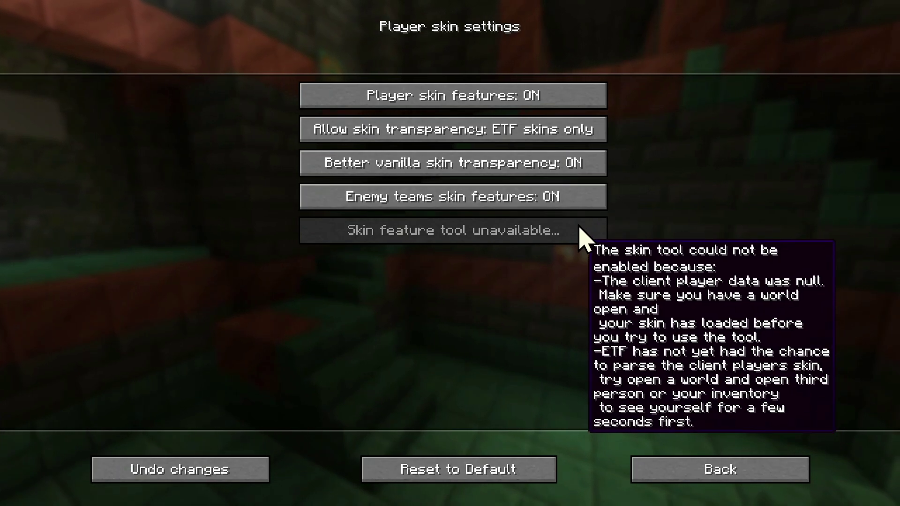
pyautogui.click(685, 488)
pyautogui.click(685, 487)
pyautogui.click(685, 485)
pyautogui.click(645, 485)
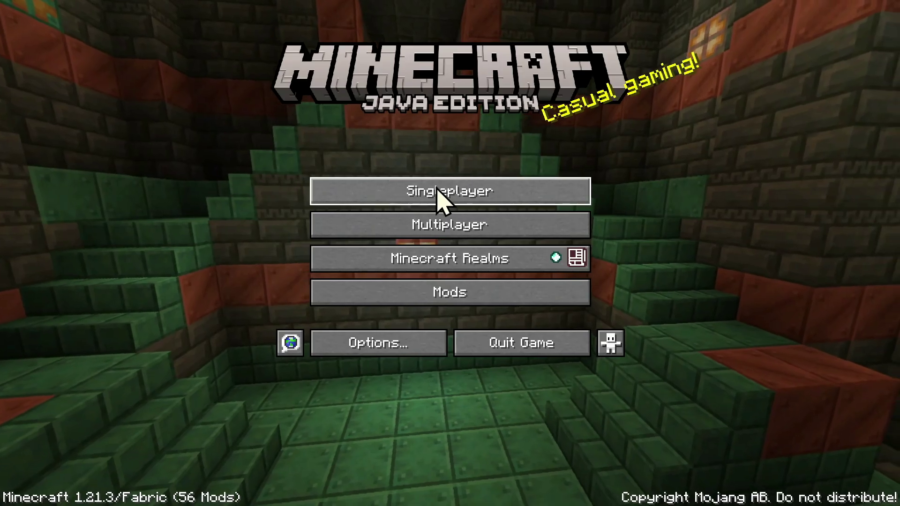
# Load the singleplayer world Tutorials and move toward the cow among the trees
pyautogui.click(437, 192)
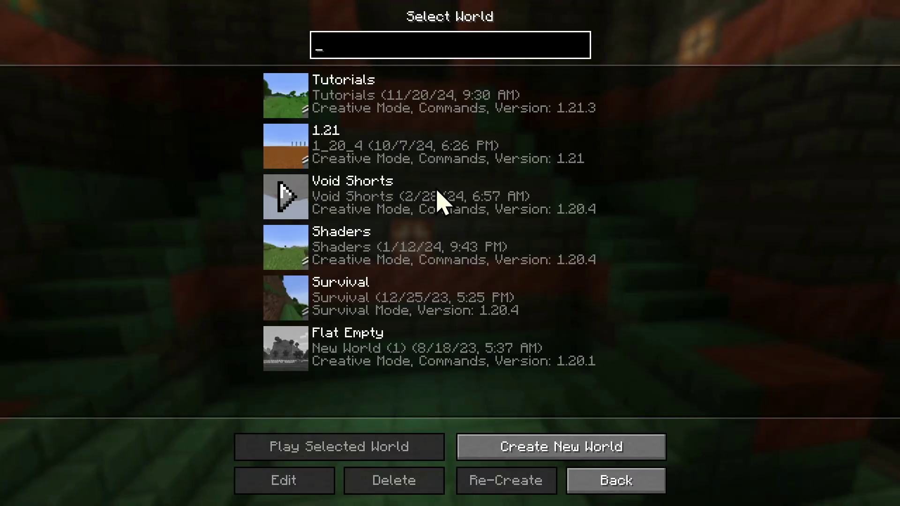
pyautogui.click(288, 102)
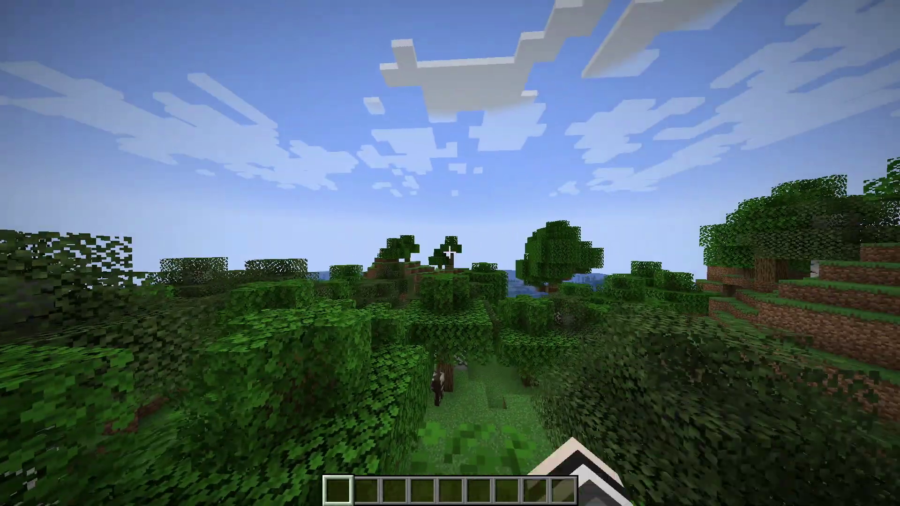
pyautogui.press('w')
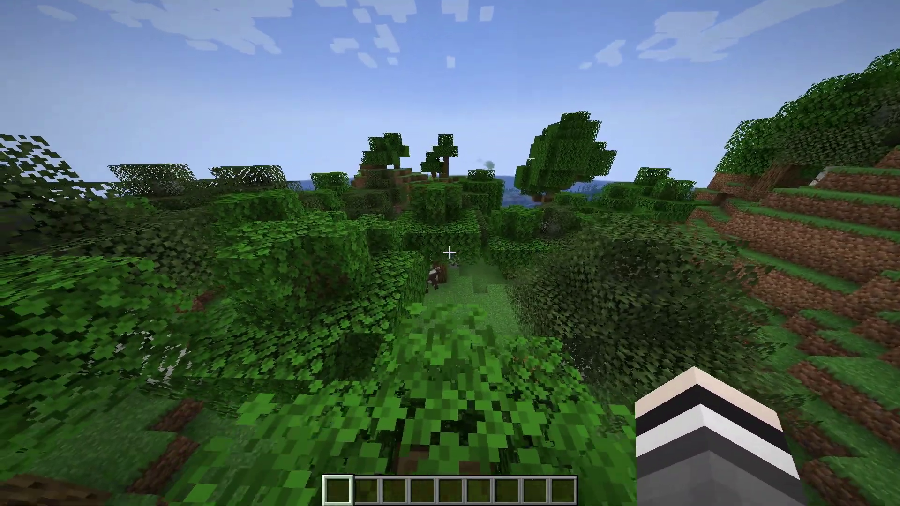
pyautogui.press('w')
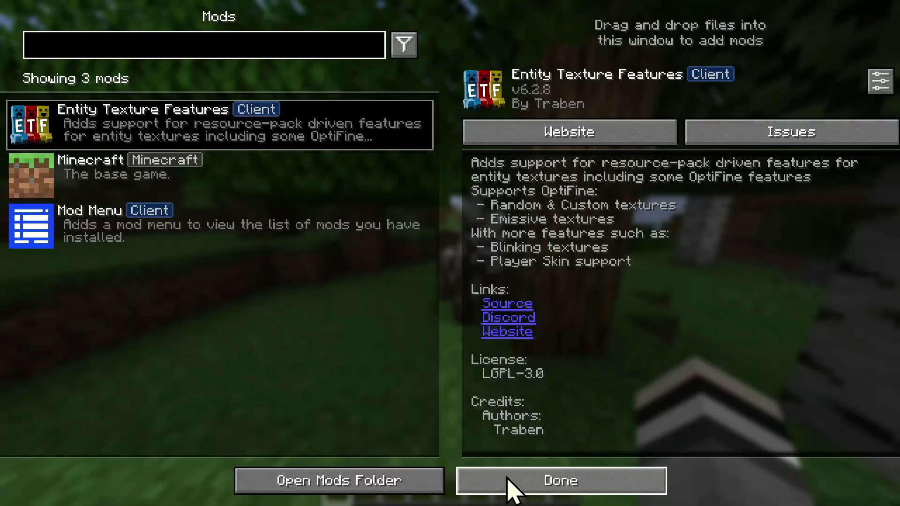
# Close the mods list, return to the game and follow the cow to view it in daylight
pyautogui.click(511, 478)
pyautogui.press('Escape')
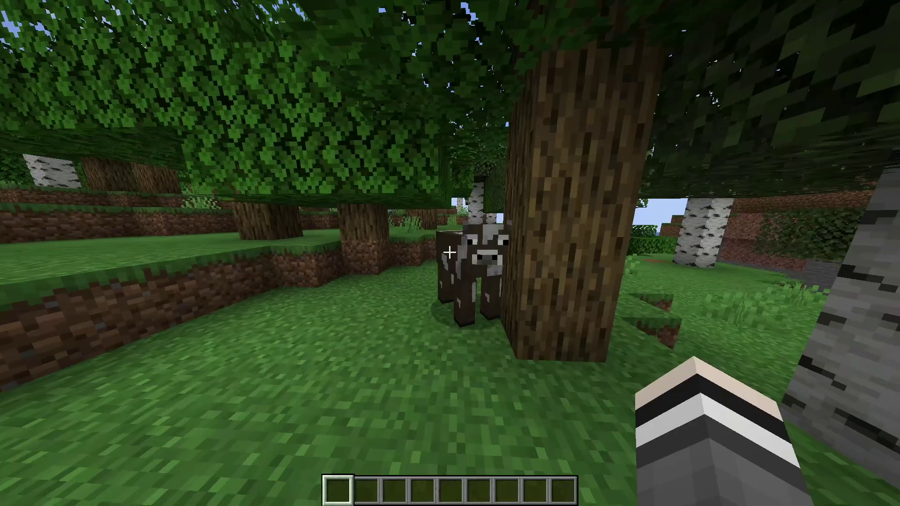
pyautogui.press('s')
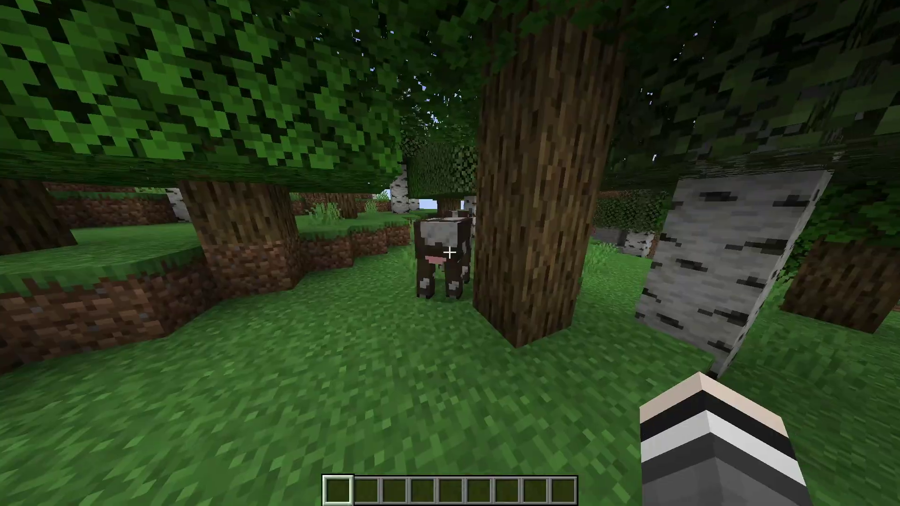
pyautogui.press('w')
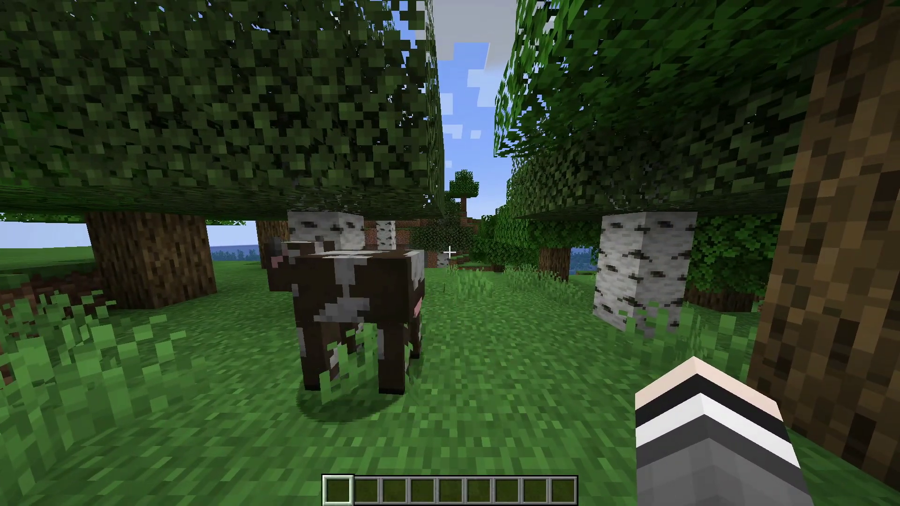
# Set the world time to midnight with the command /time set midnight and walk up to the cows
pyautogui.press('/')
pyautogui.write('time set ')
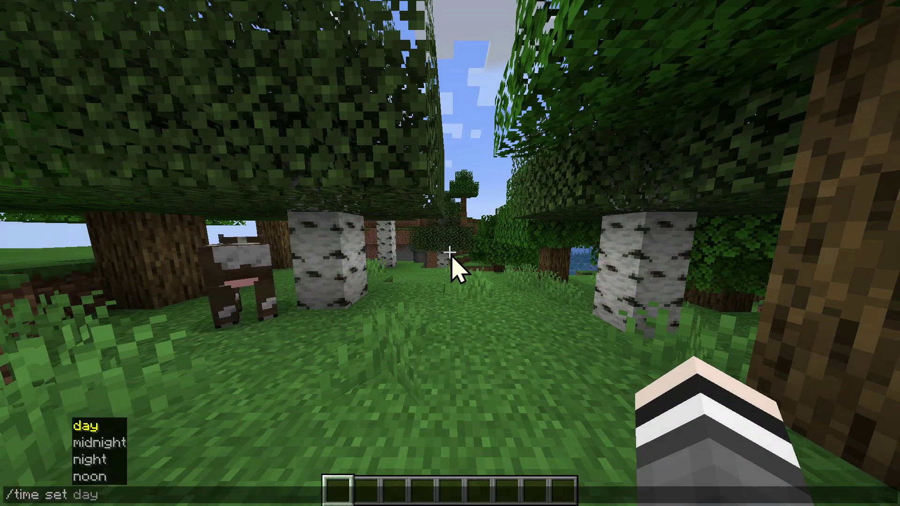
pyautogui.write('midnight')
pyautogui.press('Return')
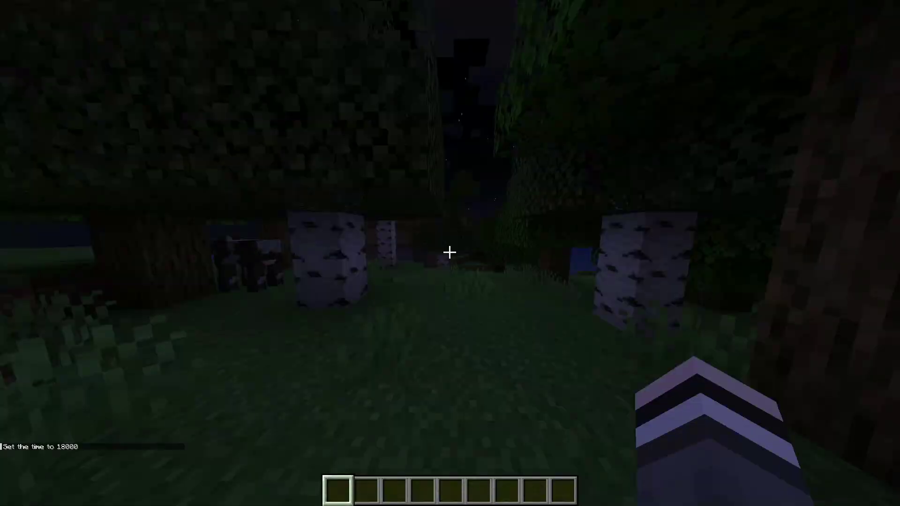
pyautogui.press('w')
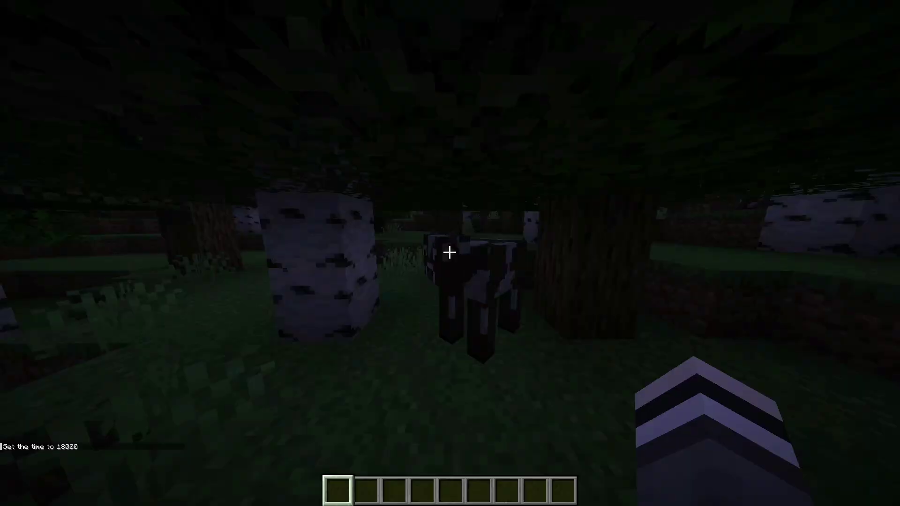
# Pause the game, check the Downloads folder in File Explorer for GlowingMobs1.0.zip and switch back to Minecraft
pyautogui.press('Escape')
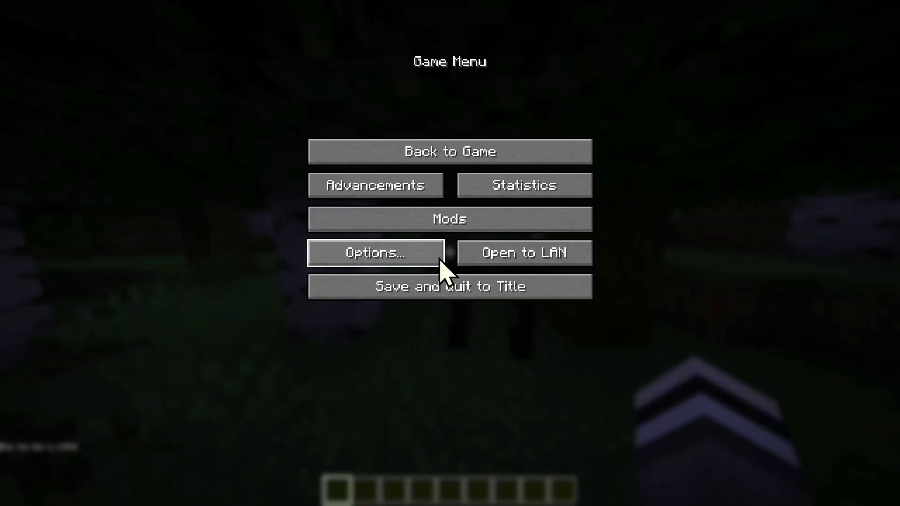
pyautogui.press('super')
pyautogui.click(141, 241)
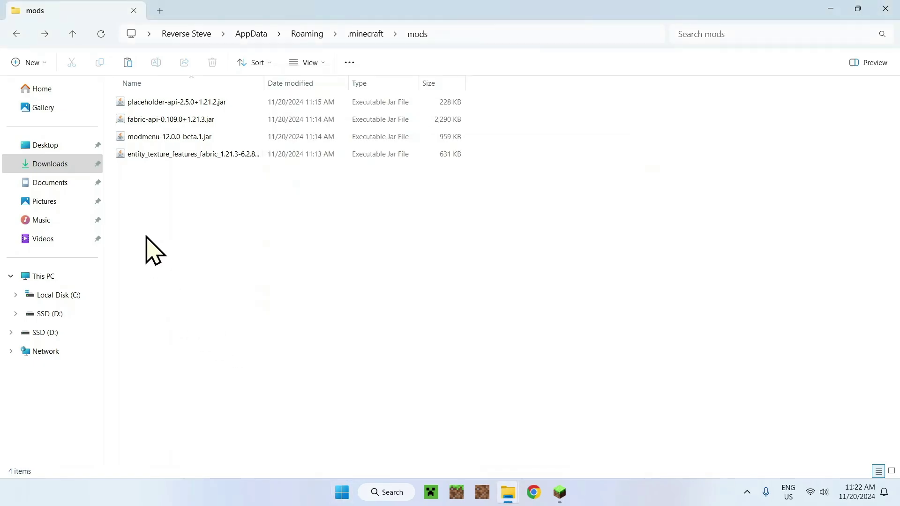
pyautogui.click(53, 164)
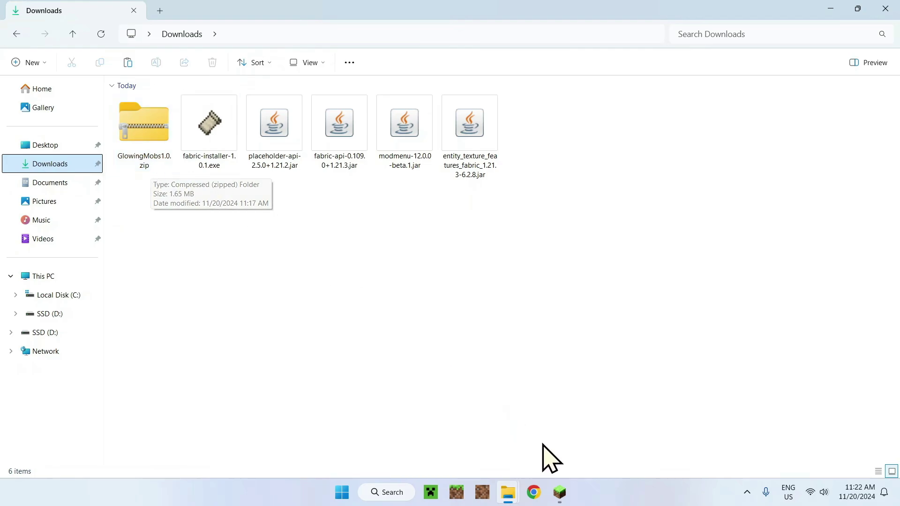
pyautogui.click(559, 492)
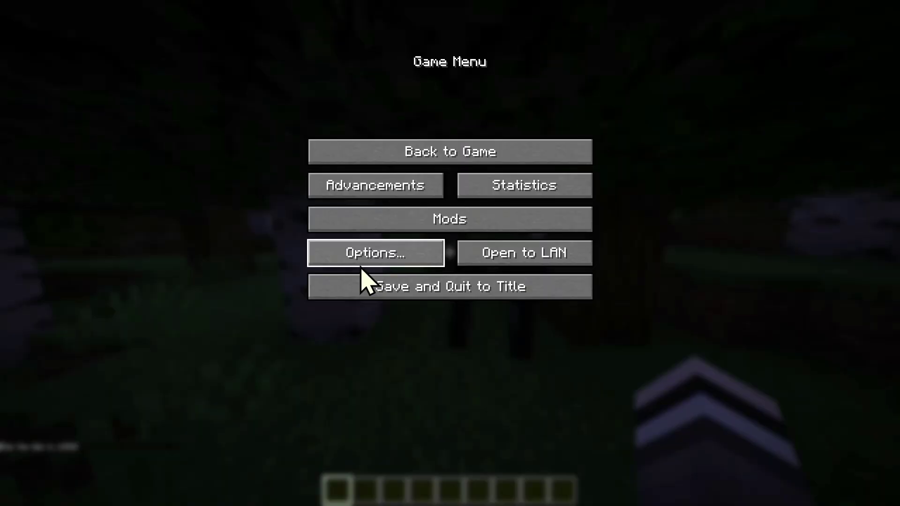
# Go to the resource pack selection in the game options and open the pack folder
pyautogui.press('Escape')
pyautogui.press('Escape')
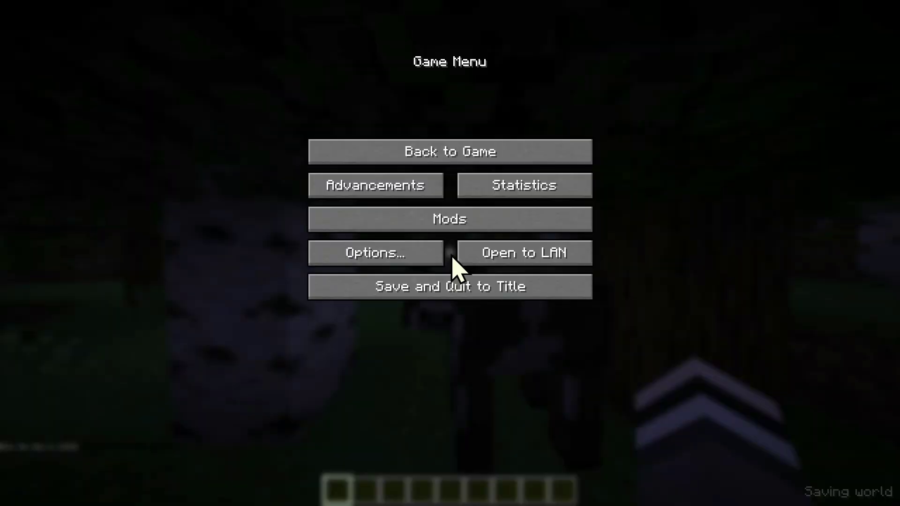
pyautogui.click(391, 261)
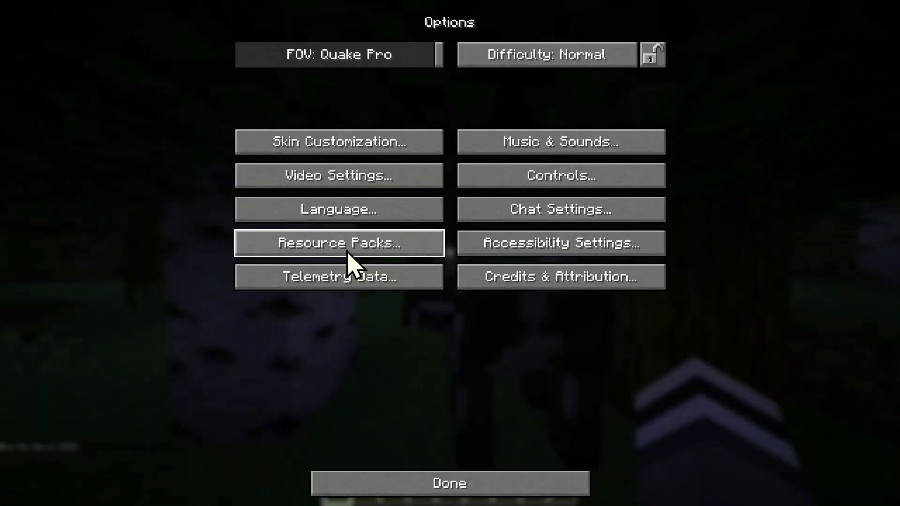
pyautogui.click(350, 252)
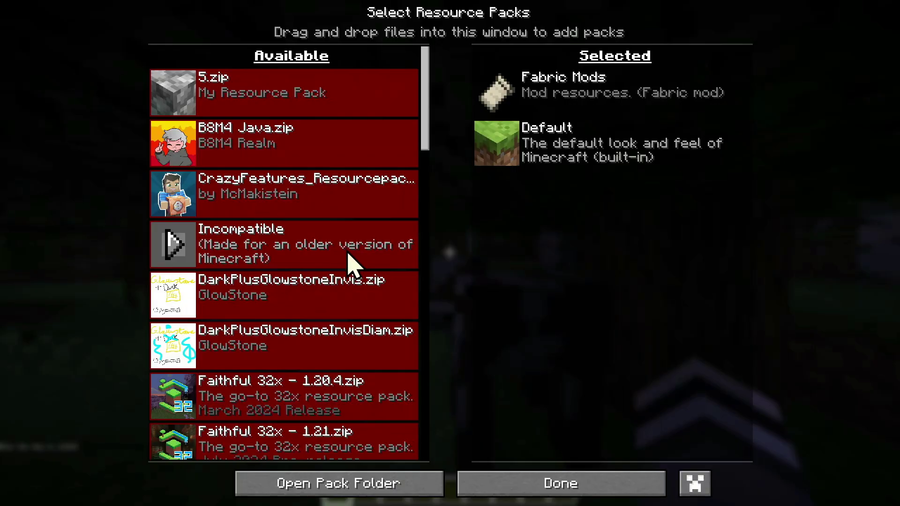
pyautogui.click(317, 485)
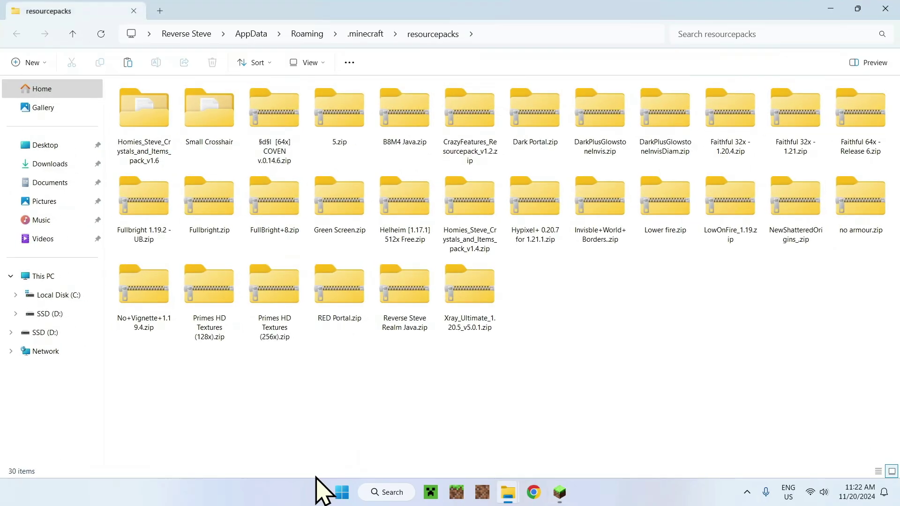
# Copy GlowingMobs1.0.zip from Downloads into the .minecraft resourcepacks folder
pyautogui.click(50, 166)
pyautogui.click(142, 149)
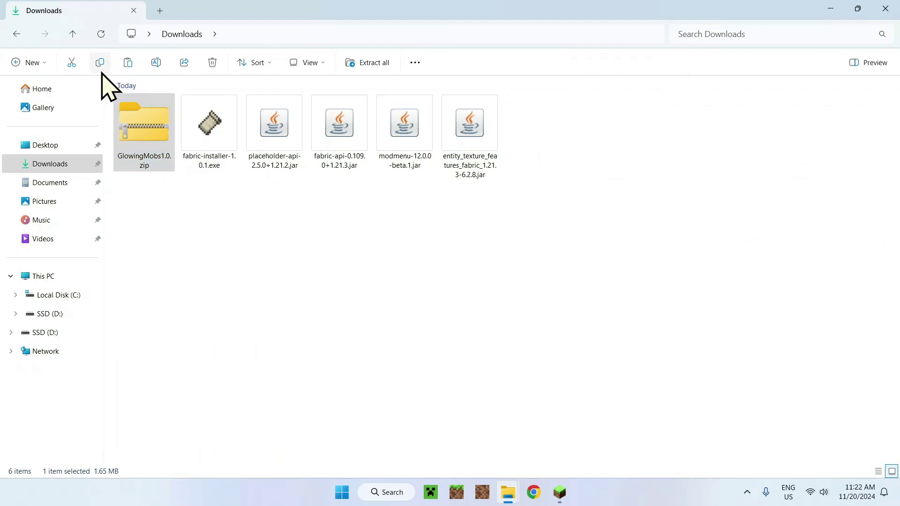
pyautogui.click(16, 44)
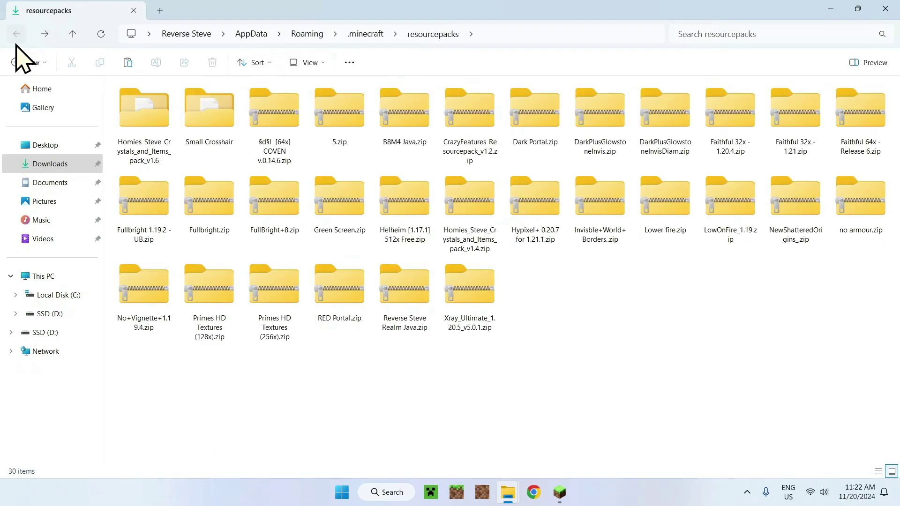
pyautogui.click(125, 64)
pyautogui.click(413, 349)
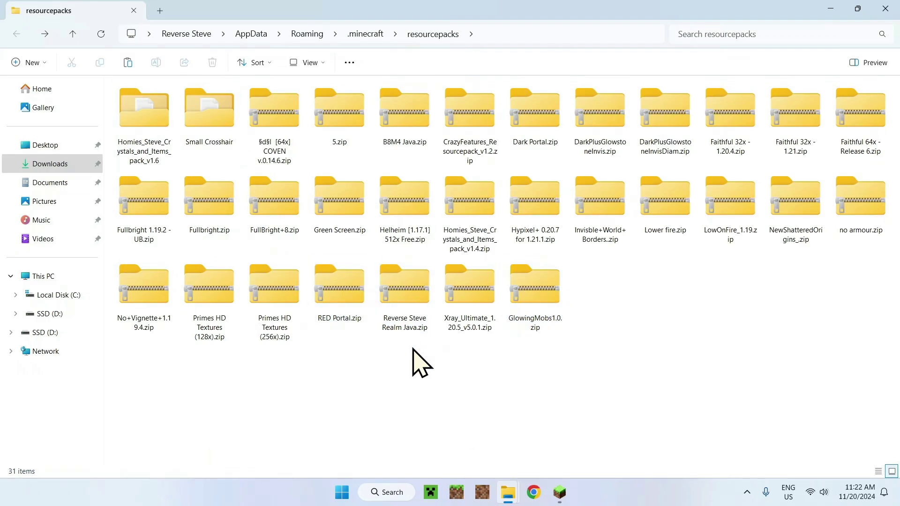
# Close the resourcepacks and Downloads windows and switch back to Minecraft
pyautogui.click(876, 4)
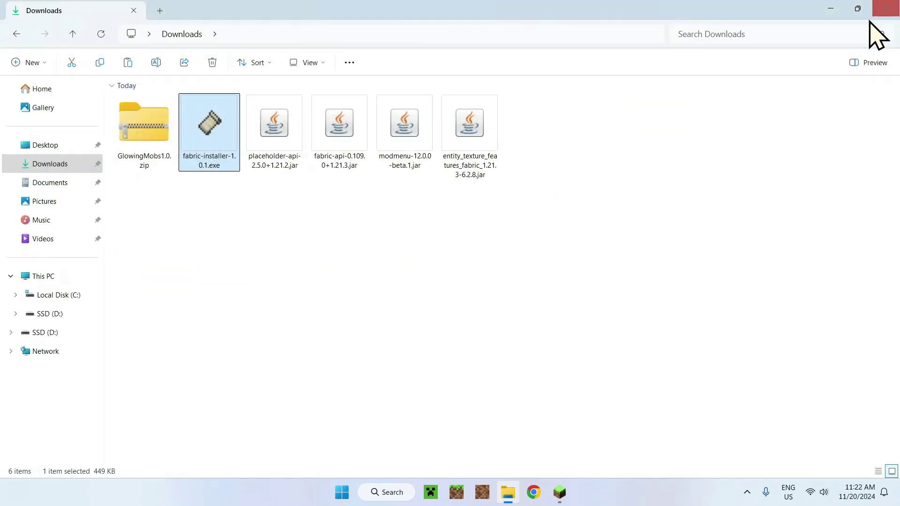
pyautogui.click(883, 14)
pyautogui.click(566, 492)
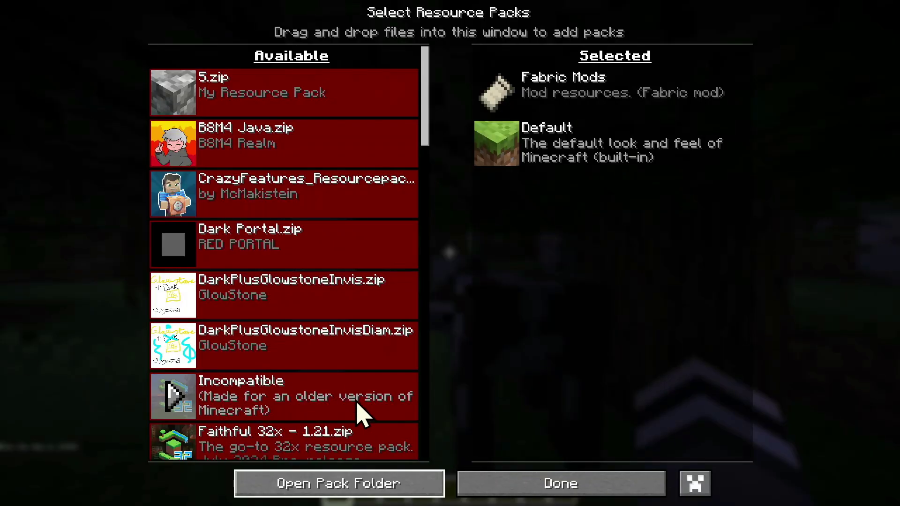
# Add GlowingMobs1.0.zip from the available resource packs to the selected ones and confirm loading it
pyautogui.scroll(-6, 353, 409)
pyautogui.scroll(-3, 355, 412)
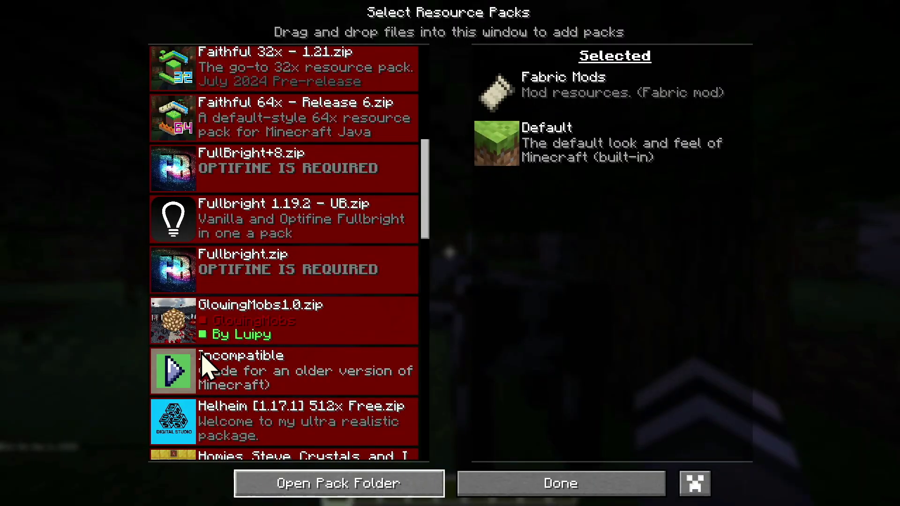
pyautogui.click(177, 324)
pyautogui.click(331, 235)
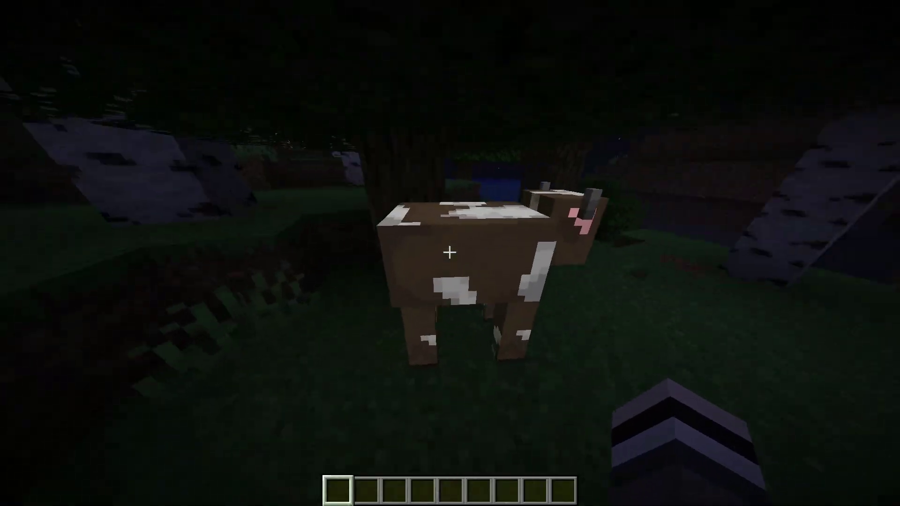
# Pick a Cow Spawn Egg from the glowing cow, use it beside the cow and switch to the empty second hotbar slot
pyautogui.middleClick(449, 253)
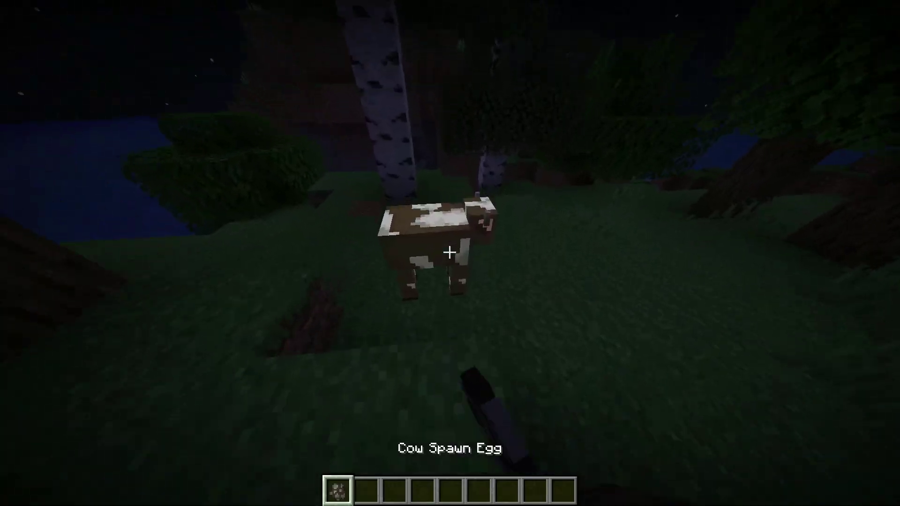
pyautogui.rightClick(449, 253)
pyautogui.scroll(-1, 449, 253)
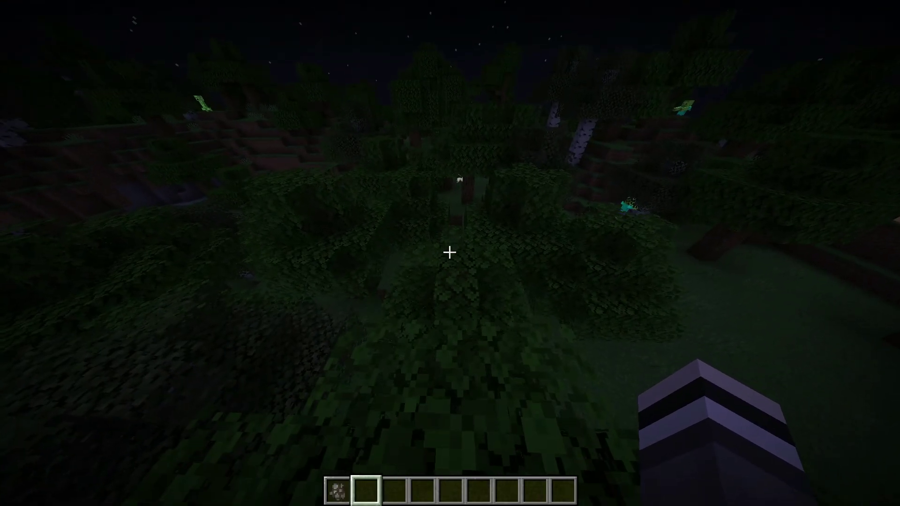
# Switch to the front-facing third-person view, look at the Entity Texture Features configuration and return to the game
pyautogui.press('F5')
pyautogui.press('F5')
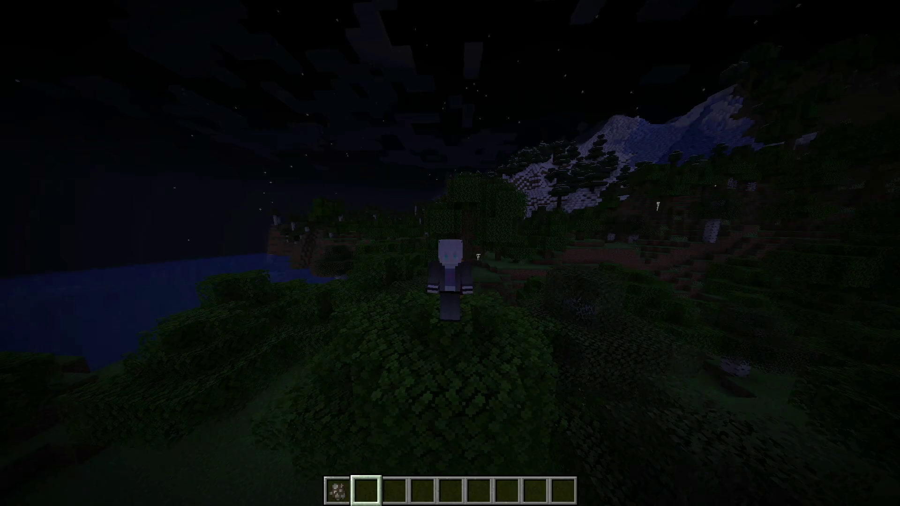
pyautogui.press('Escape')
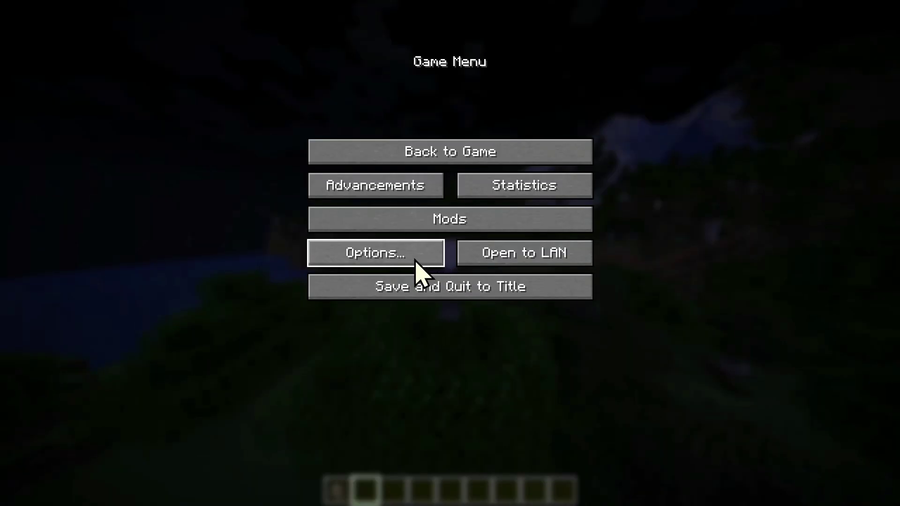
pyautogui.click(397, 221)
pyautogui.click(886, 93)
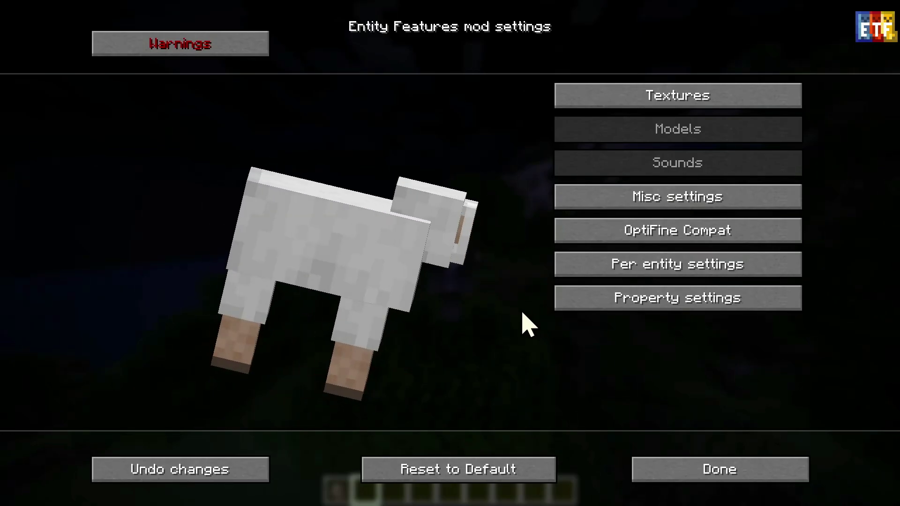
pyautogui.press('Escape')
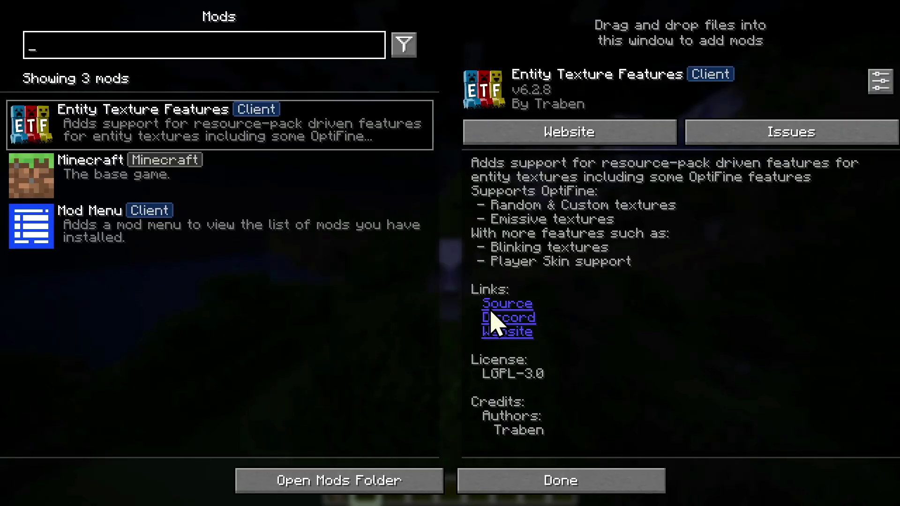
pyautogui.press('Escape')
pyautogui.press('Escape')
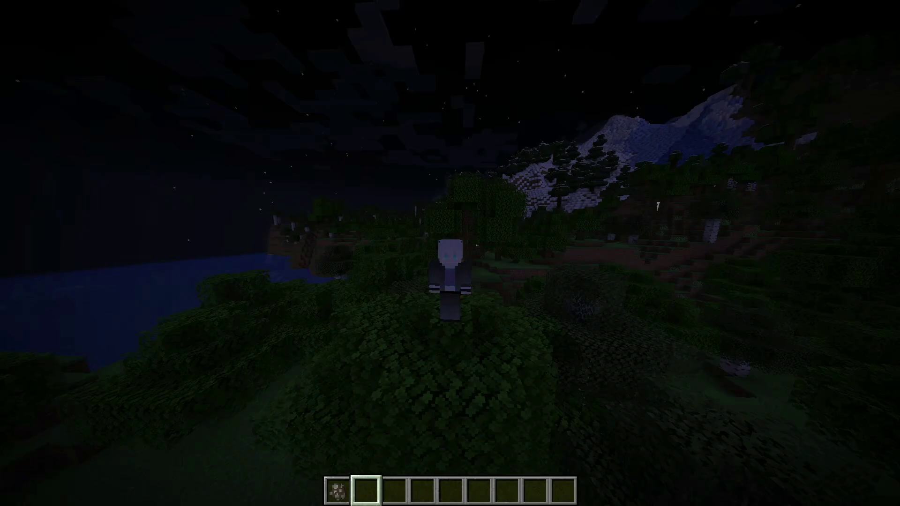